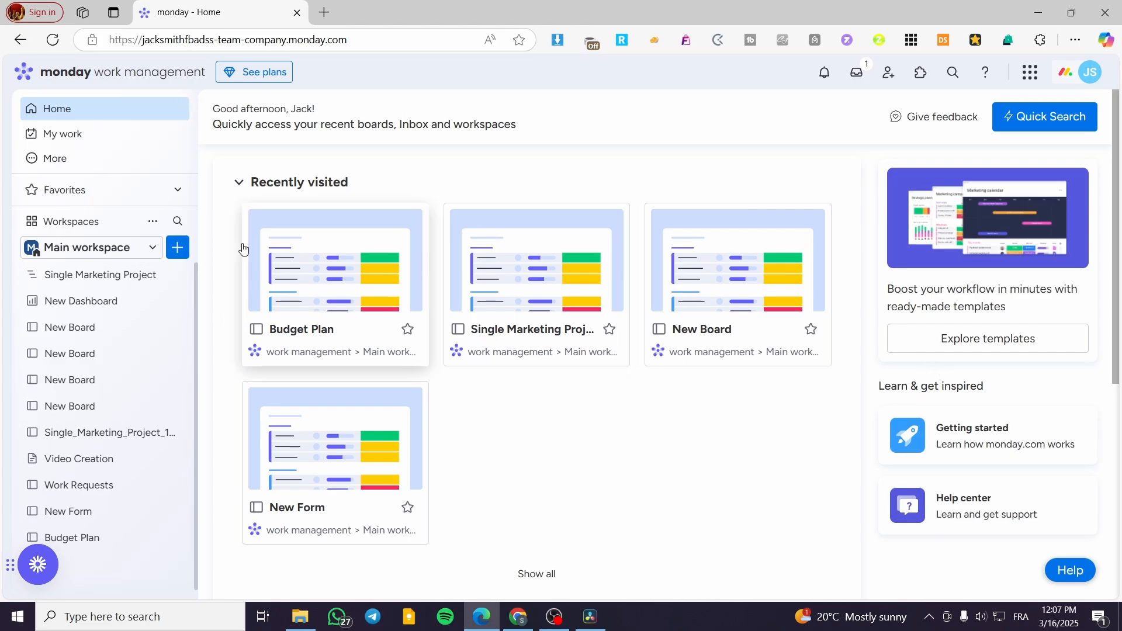
Open the My Work overview and look through the assigned items grouped by date
left_click(105, 138)
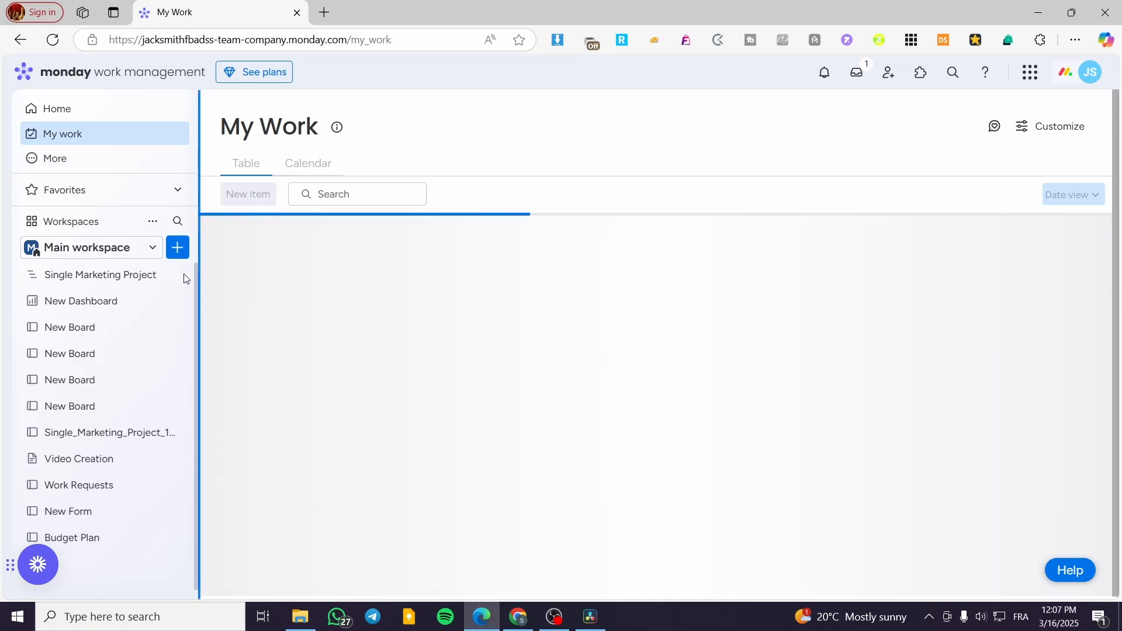
left_click(114, 169)
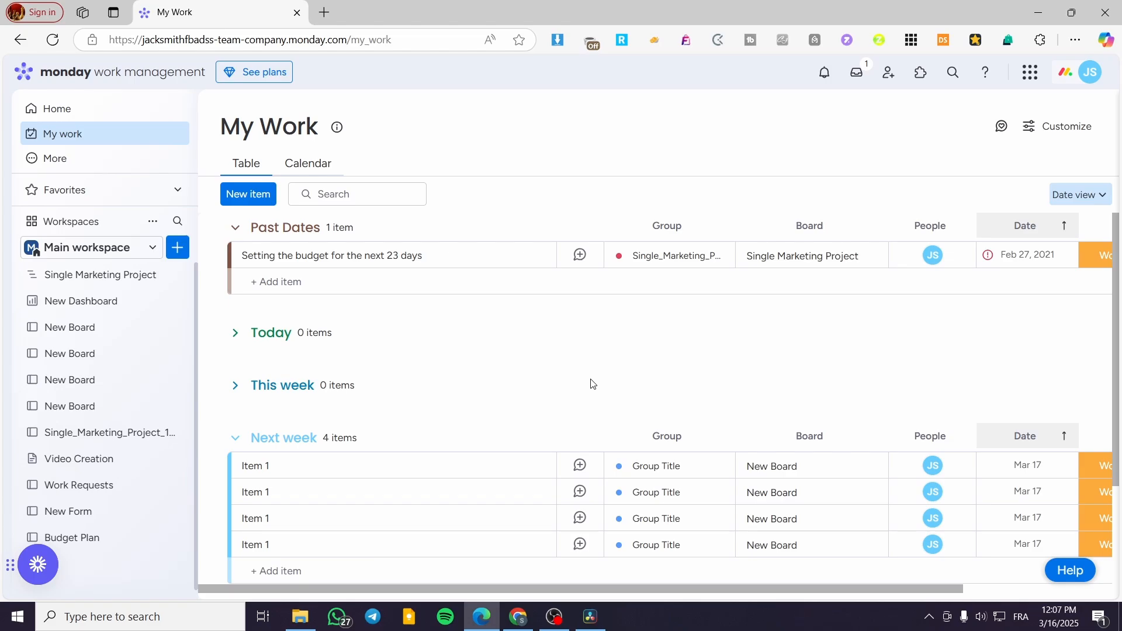
scroll(447, 377, "down", 2)
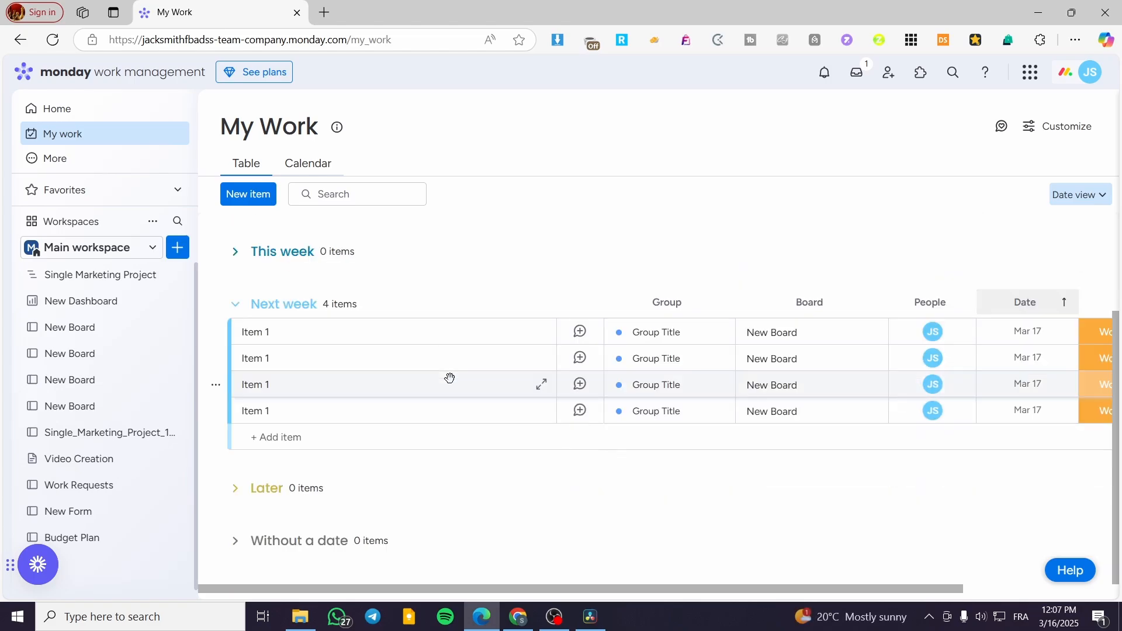
scroll(405, 371, "up", 2)
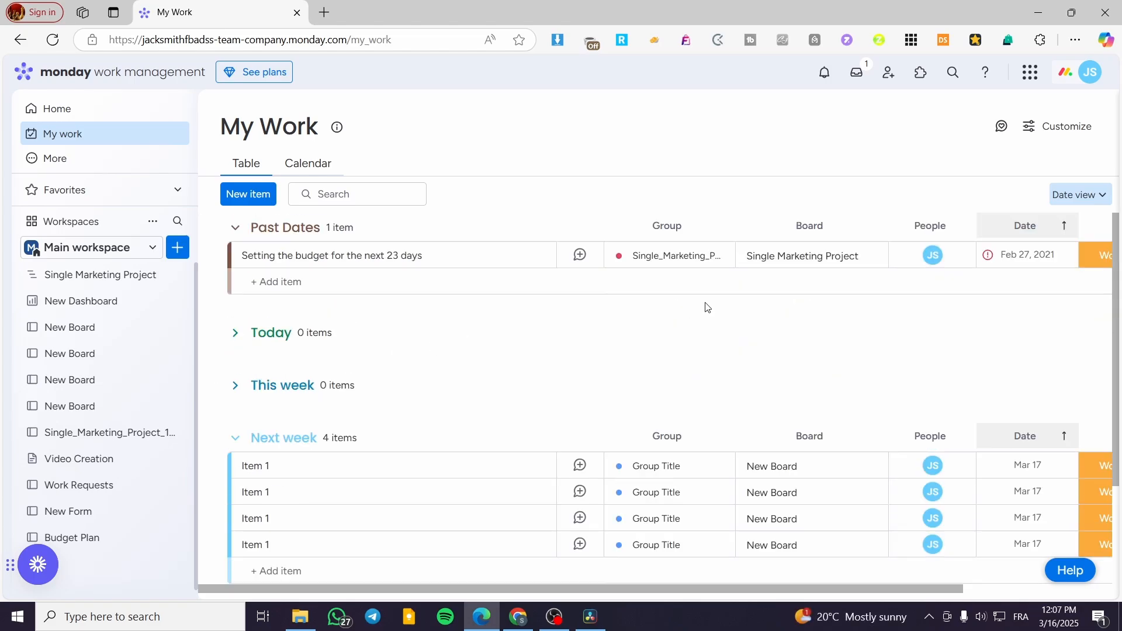
left_click(96, 165)
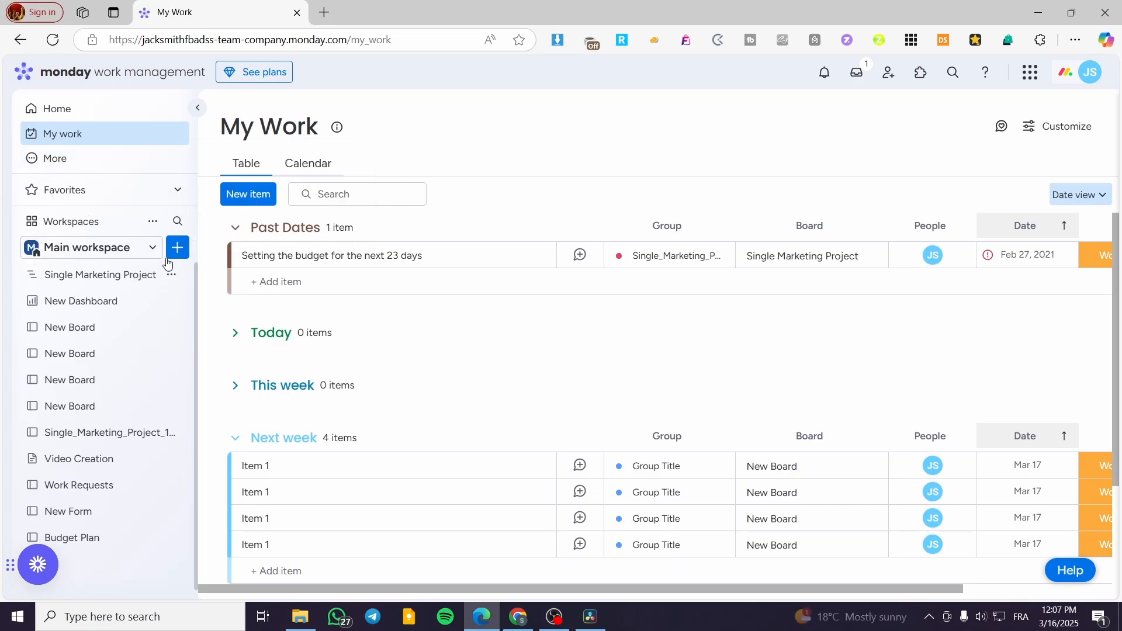
Start a new board in the Main workspace and name it "Personal Tasks Board"
left_click(169, 254)
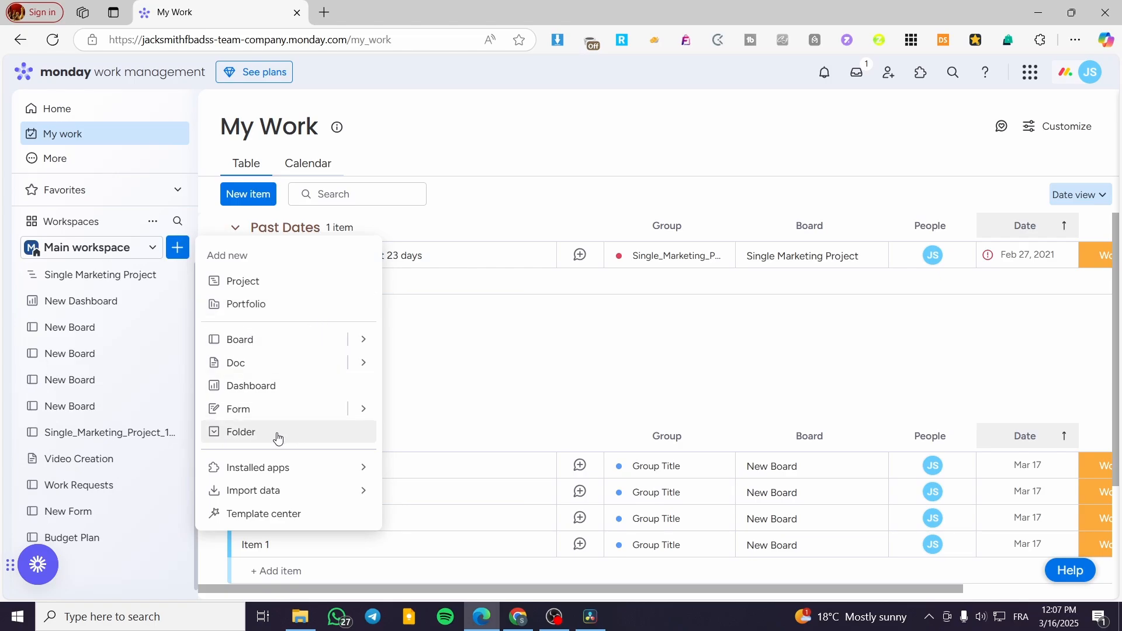
left_click(264, 350)
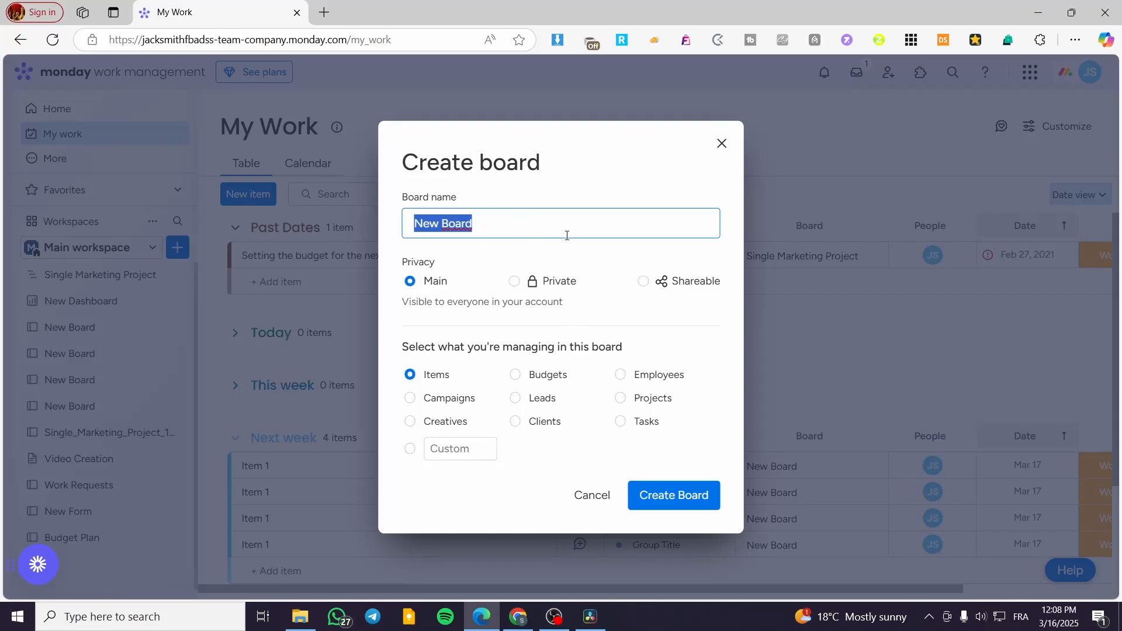
type("Task")
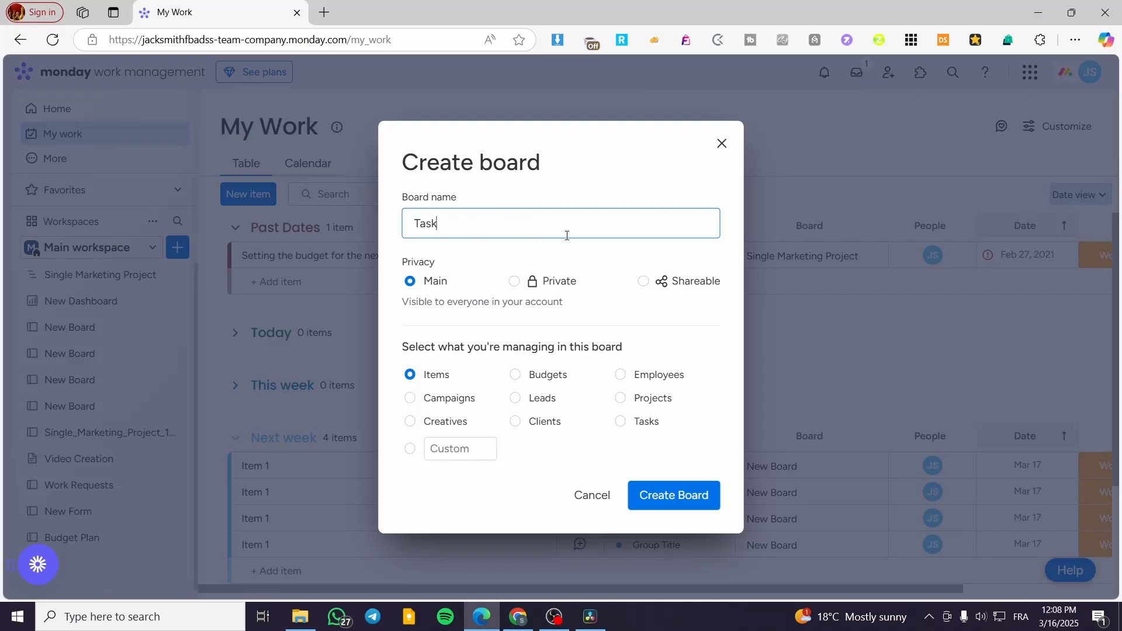
type("s Borad")
key("Left")
key("Left")
key("BackSpace")
type("r")
key("Home")
type("Personal")
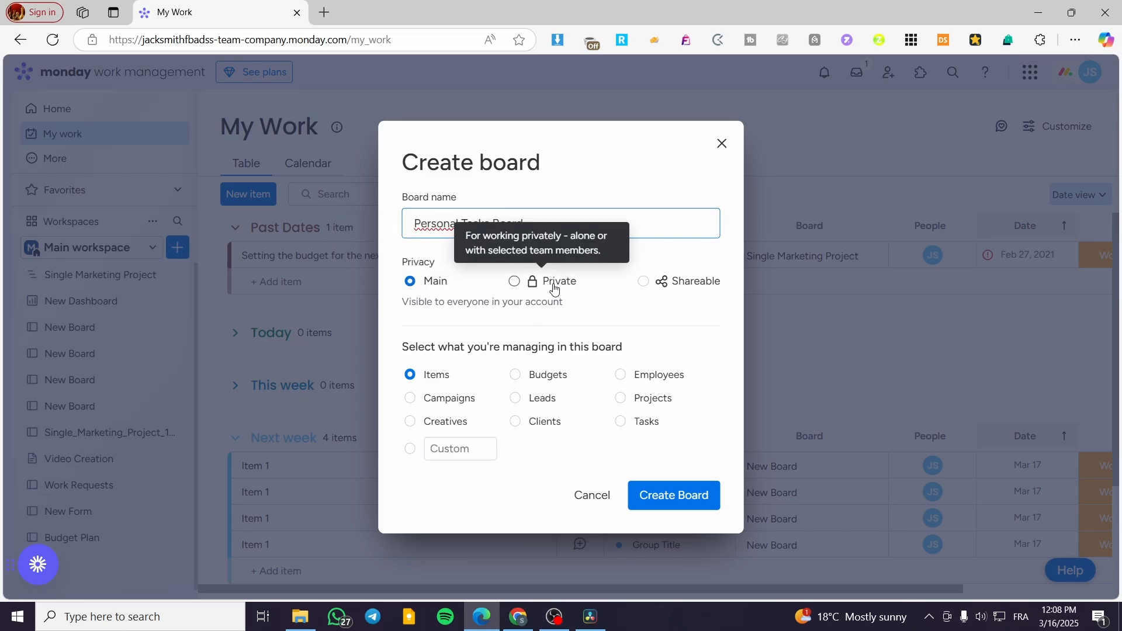
Try the Shareable privacy option for the new board, and settle on Private
left_click(552, 283)
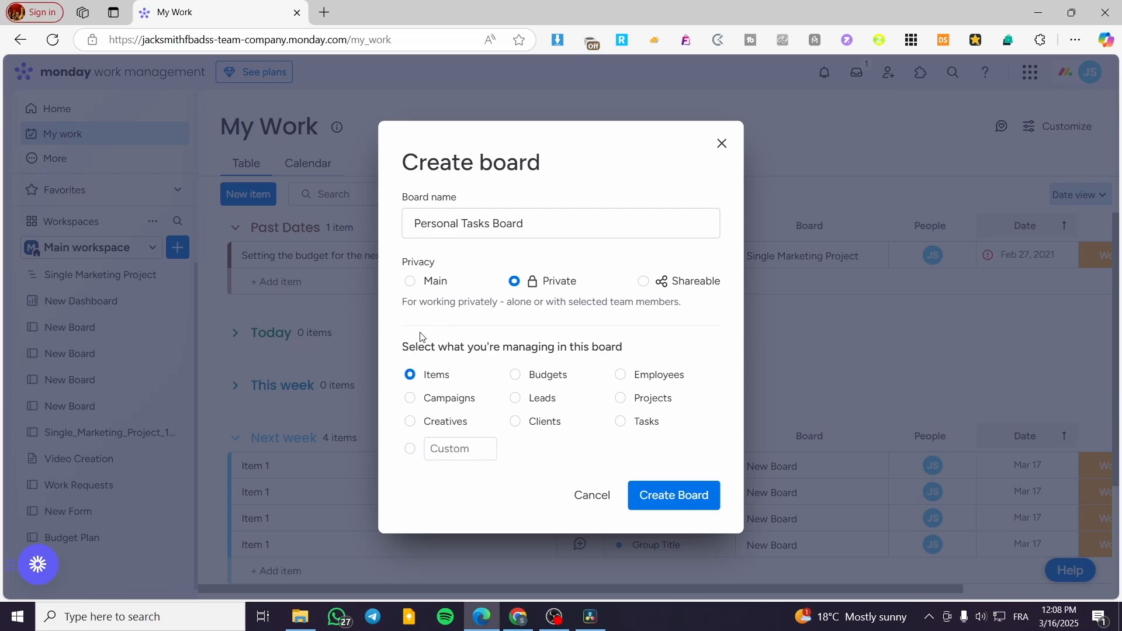
left_click(696, 283)
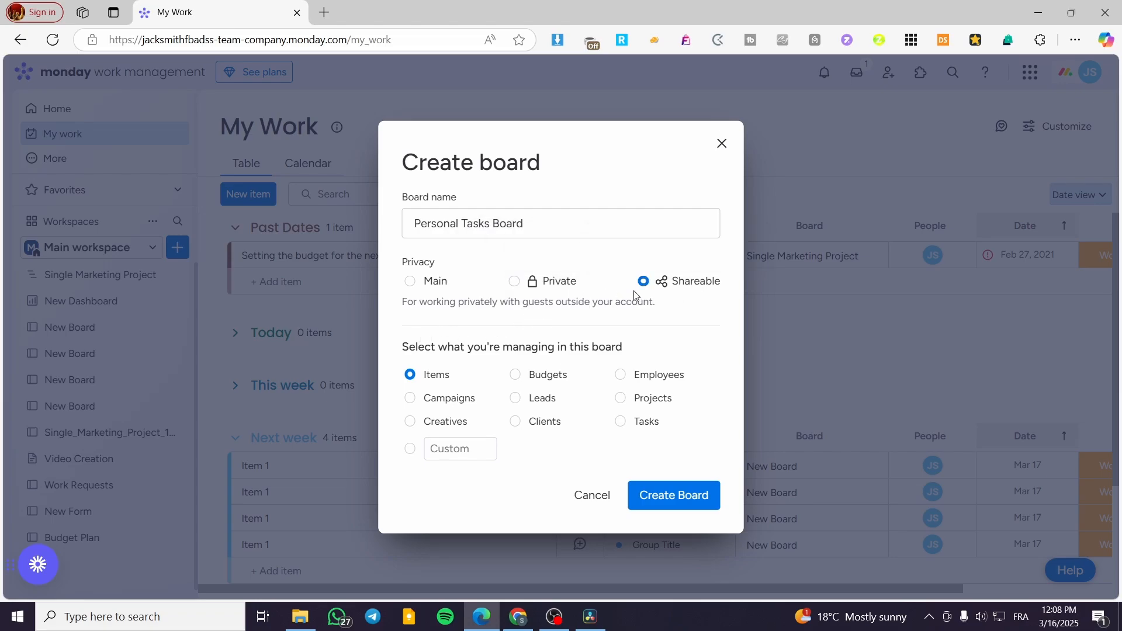
left_click(531, 283)
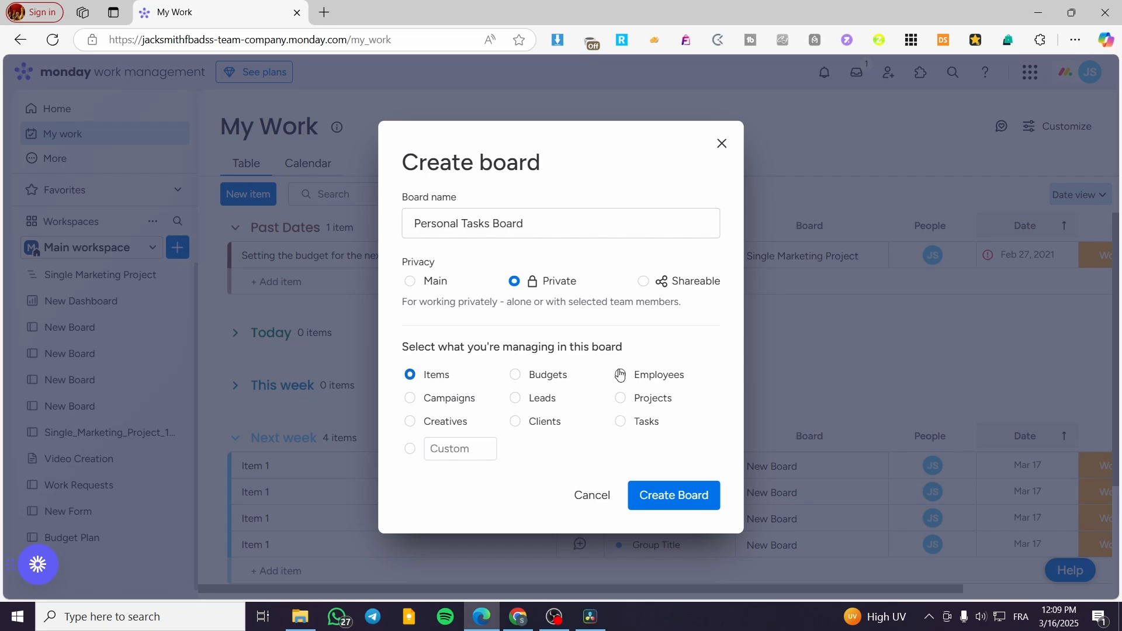
Set what the board manages to the custom type "Freelance Tasks", create the board and dismiss the private-board welcome message
left_click(409, 448)
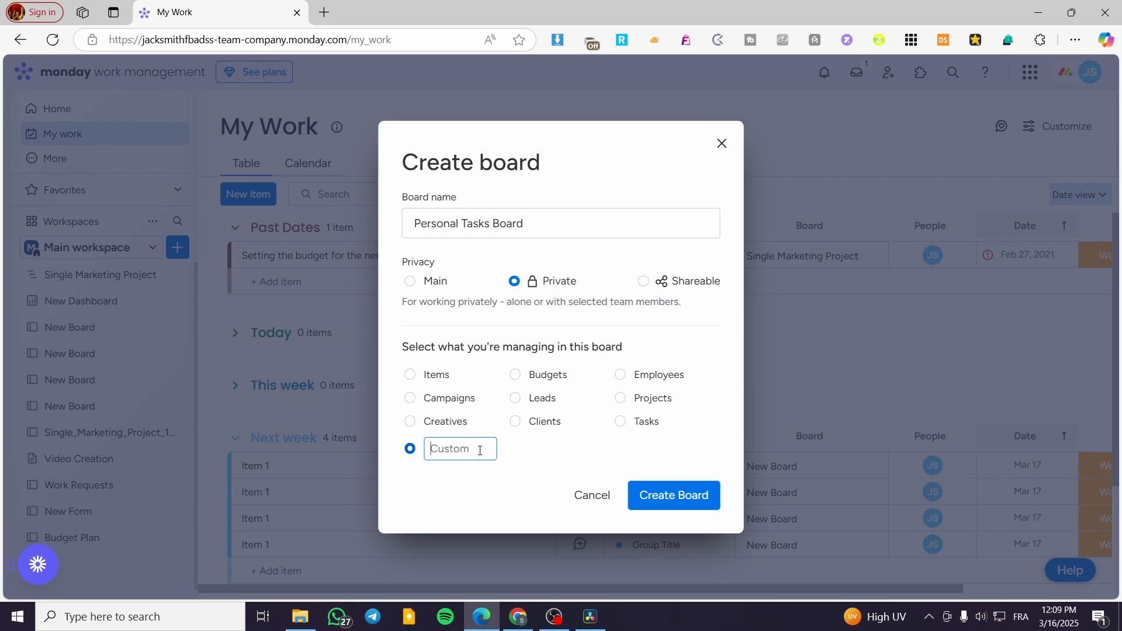
left_click(644, 422)
left_click(468, 450)
type("Free")
type("lance")
type(" Tasks")
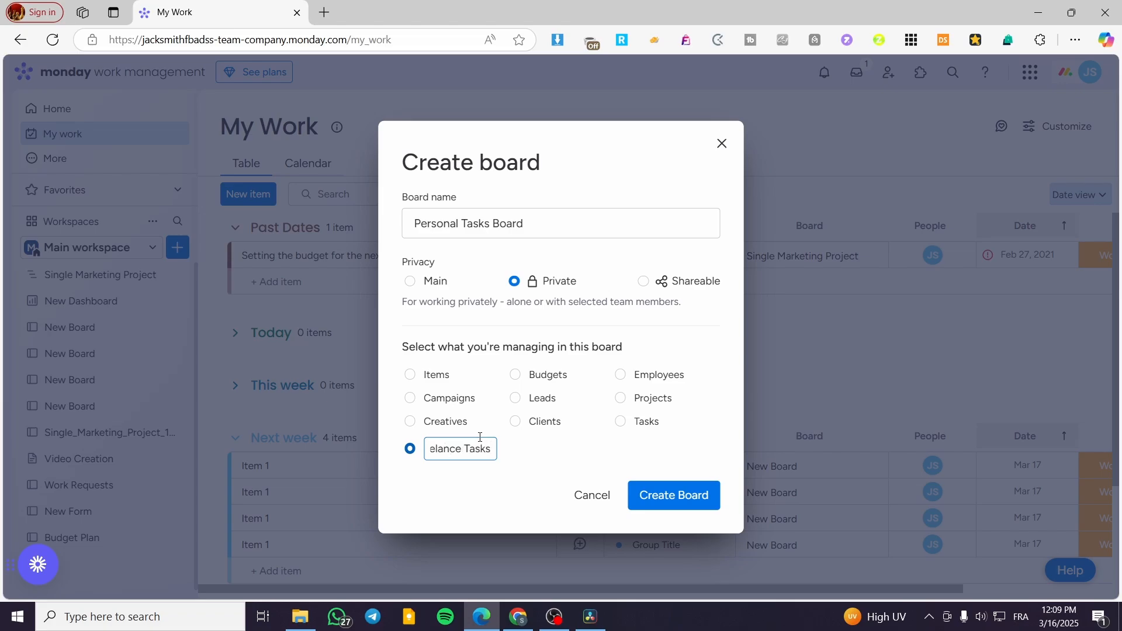
left_click(647, 494)
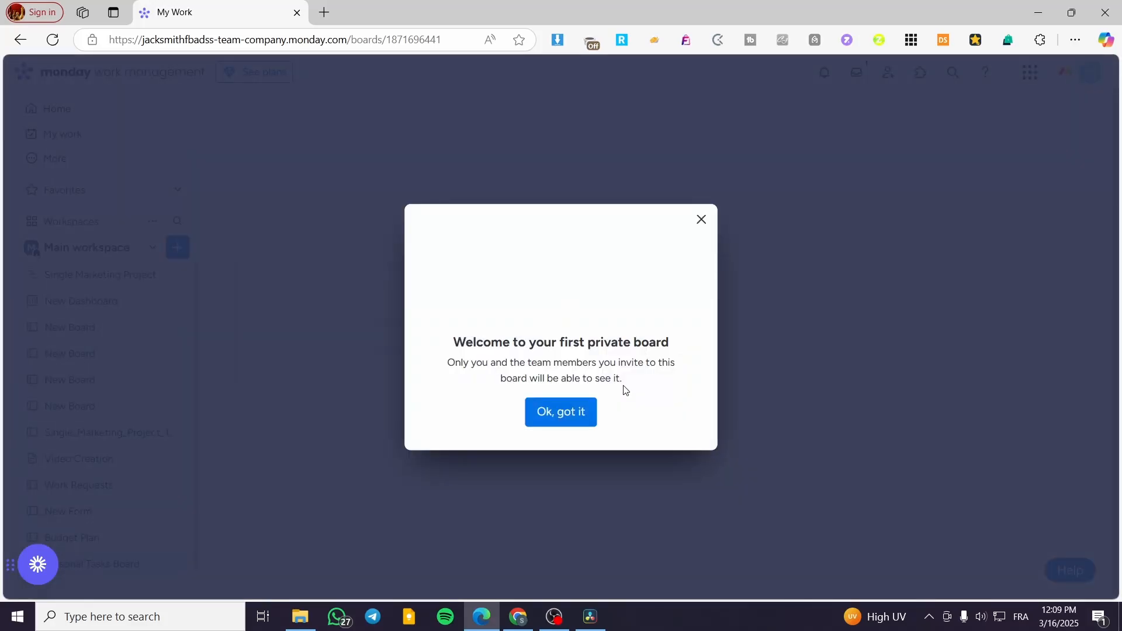
left_click(576, 413)
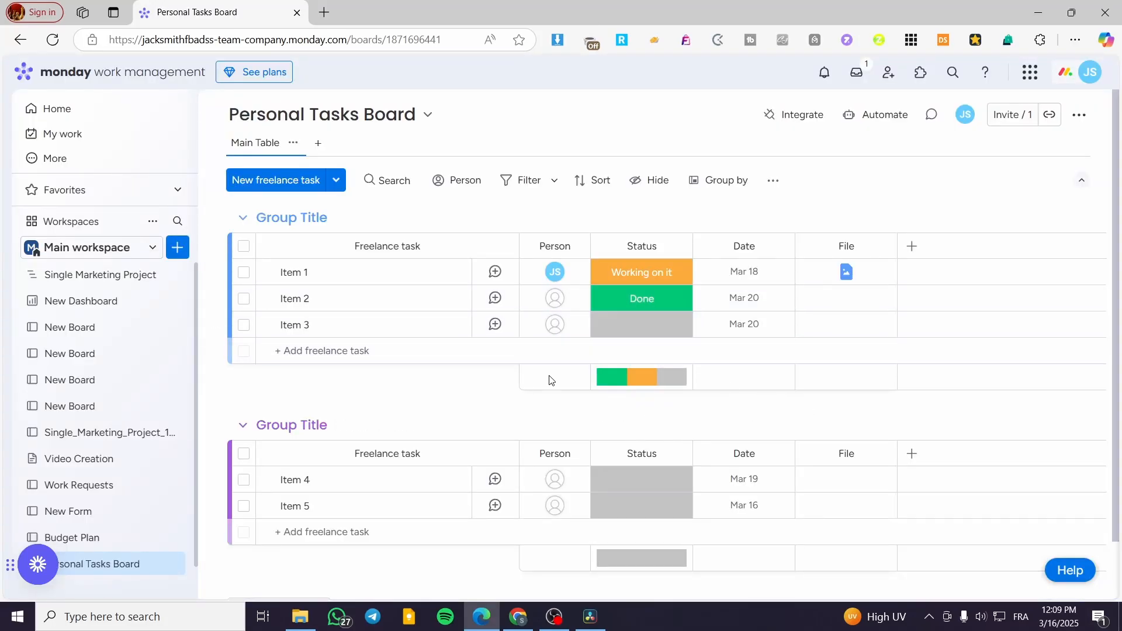
Rename the board's first group "Video Production"
scroll(321, 310, "down", 1)
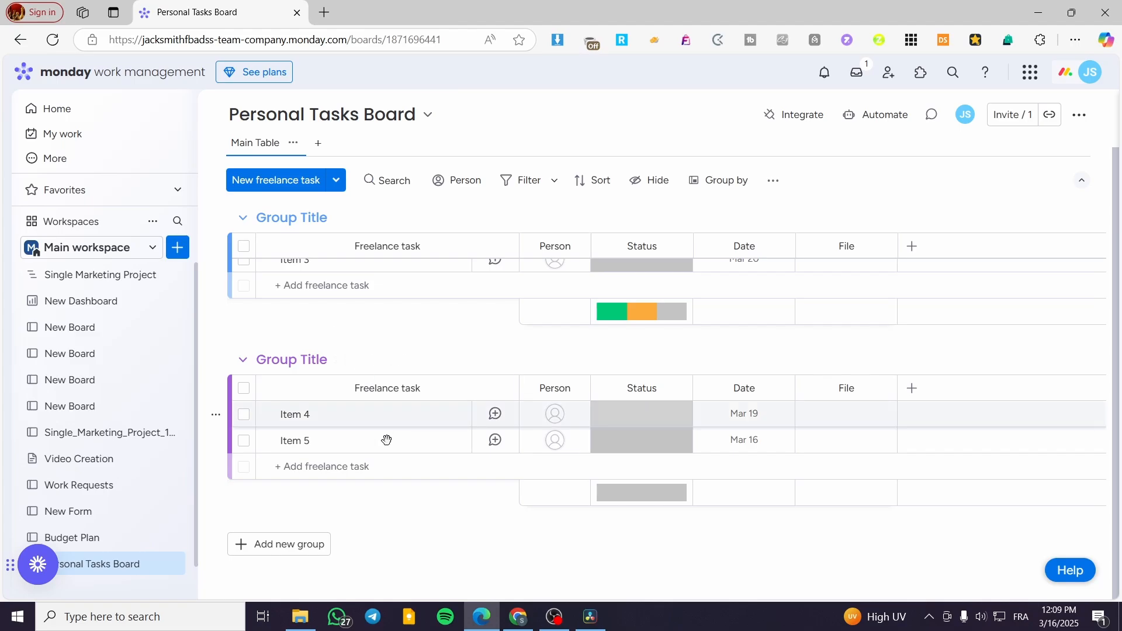
scroll(386, 444, "up", 1)
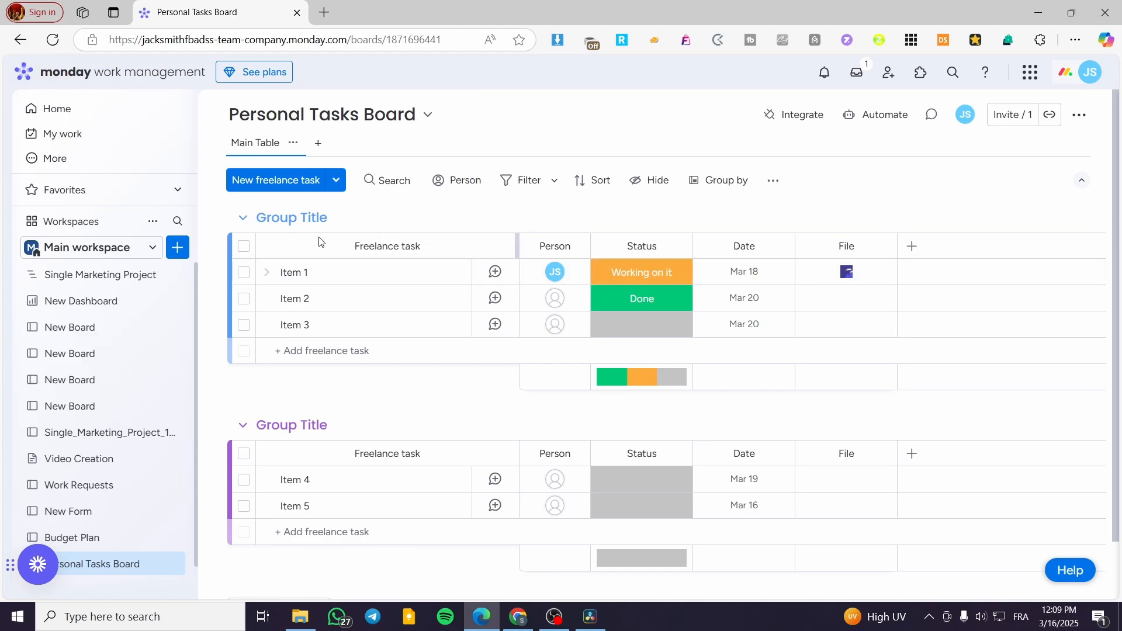
left_click(298, 218)
left_click_drag(370, 218, 273, 221)
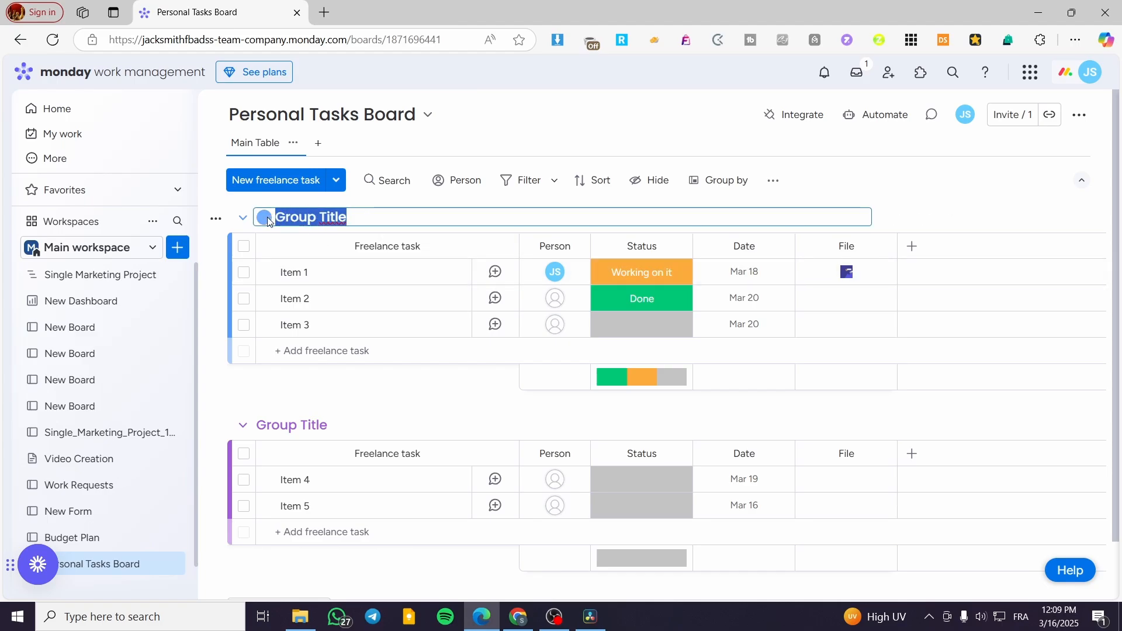
type("Video Prod")
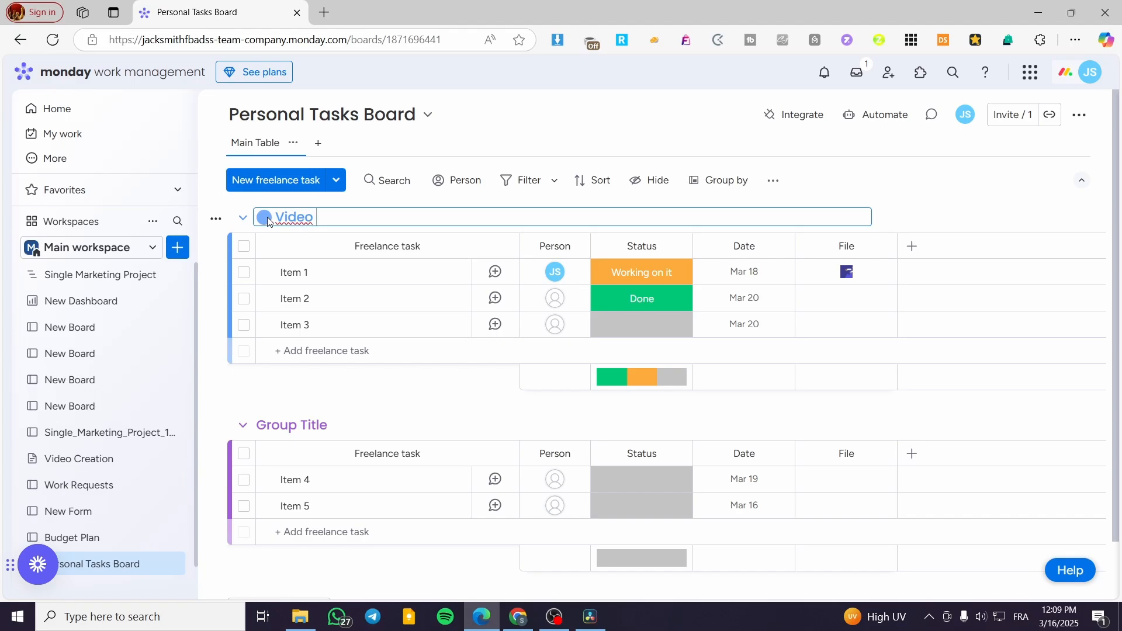
type("ction")
Rename the board's second group "Audio Production"
left_click(327, 425)
left_click_drag(327, 424, 255, 431)
type("A")
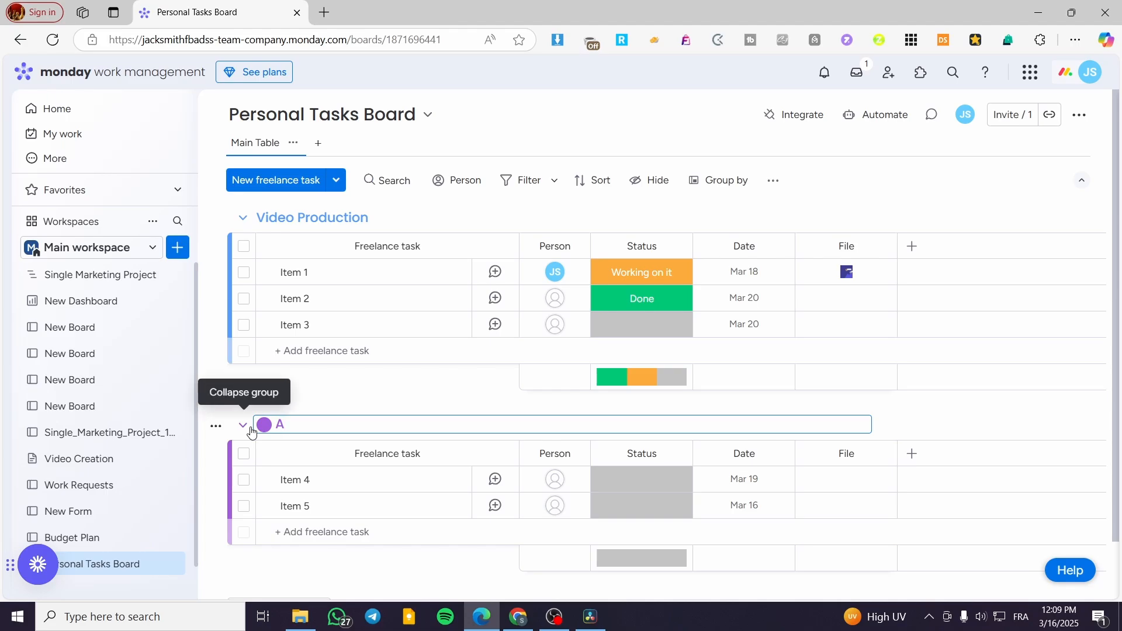
type("udio prod")
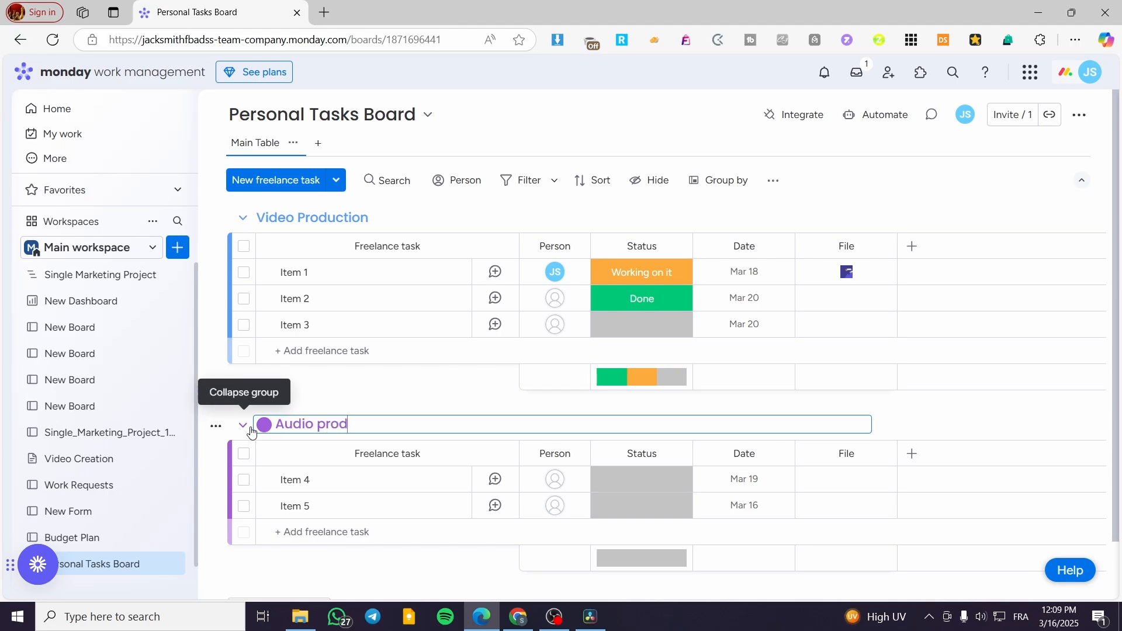
type("uction")
left_click_drag(318, 424, 321, 425)
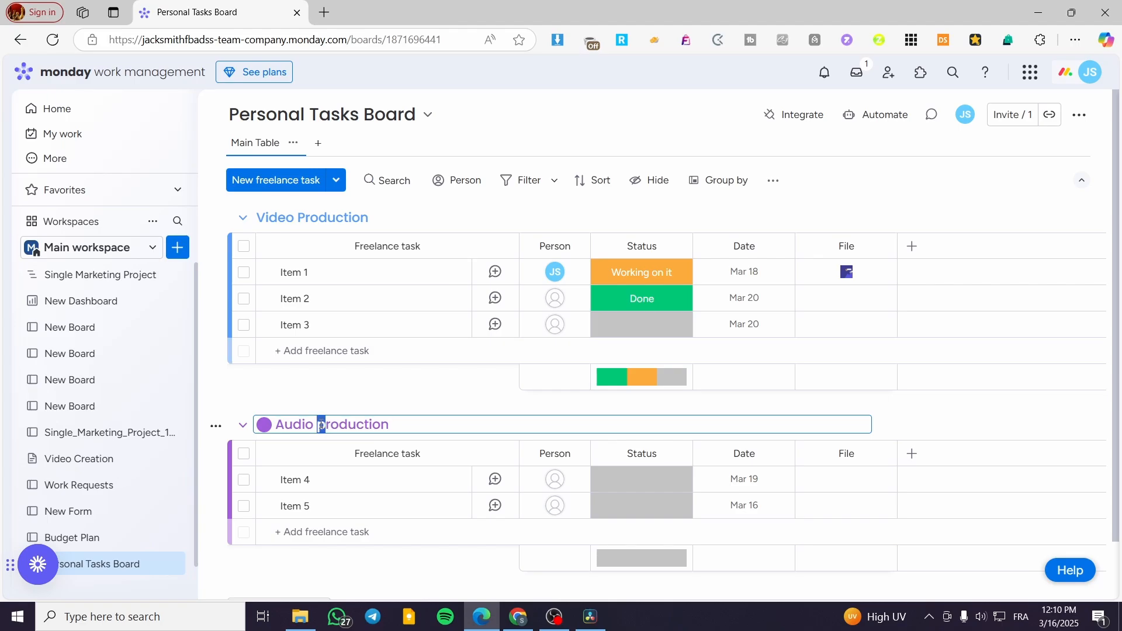
type("P")
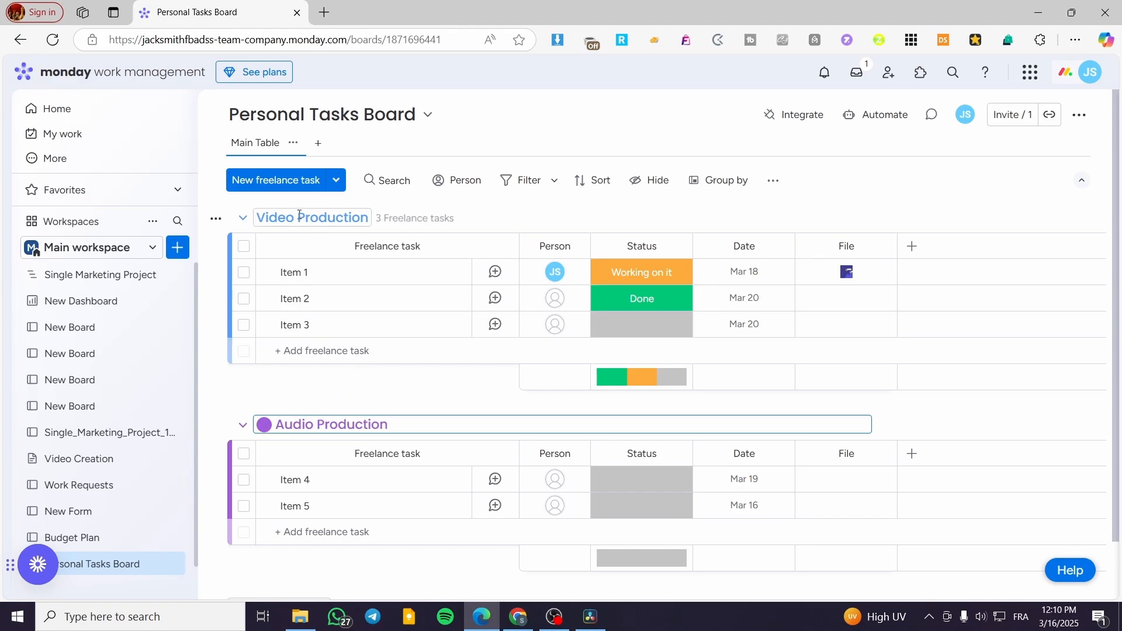
Open Item 1 of the Video Production group and enter "Youtube Automationchannel" as its title
left_click(383, 271)
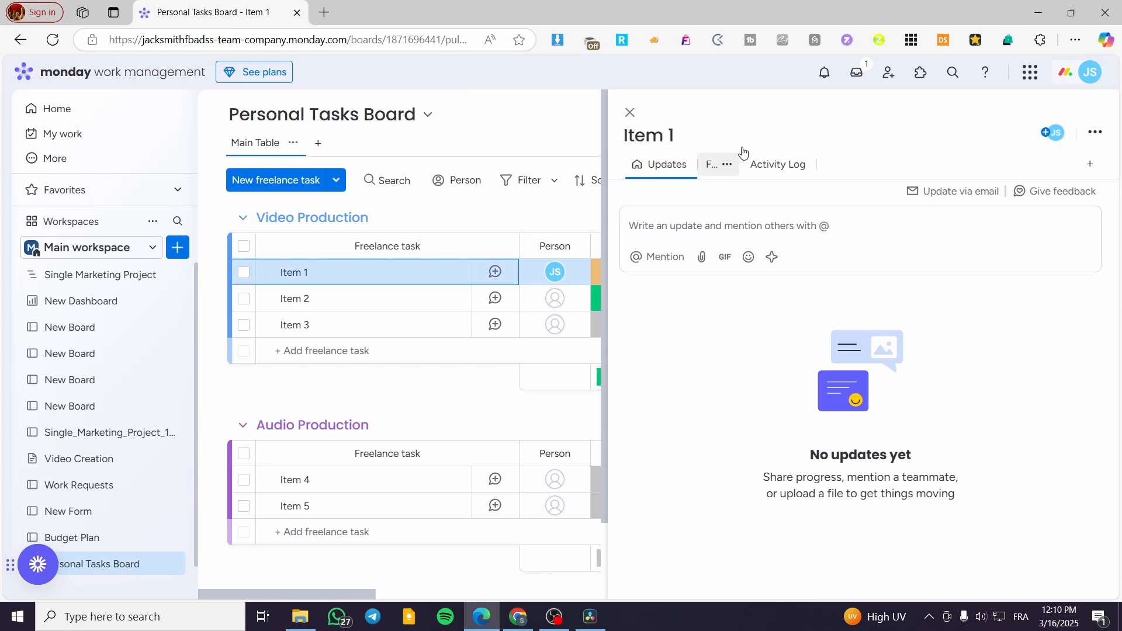
left_click(672, 138)
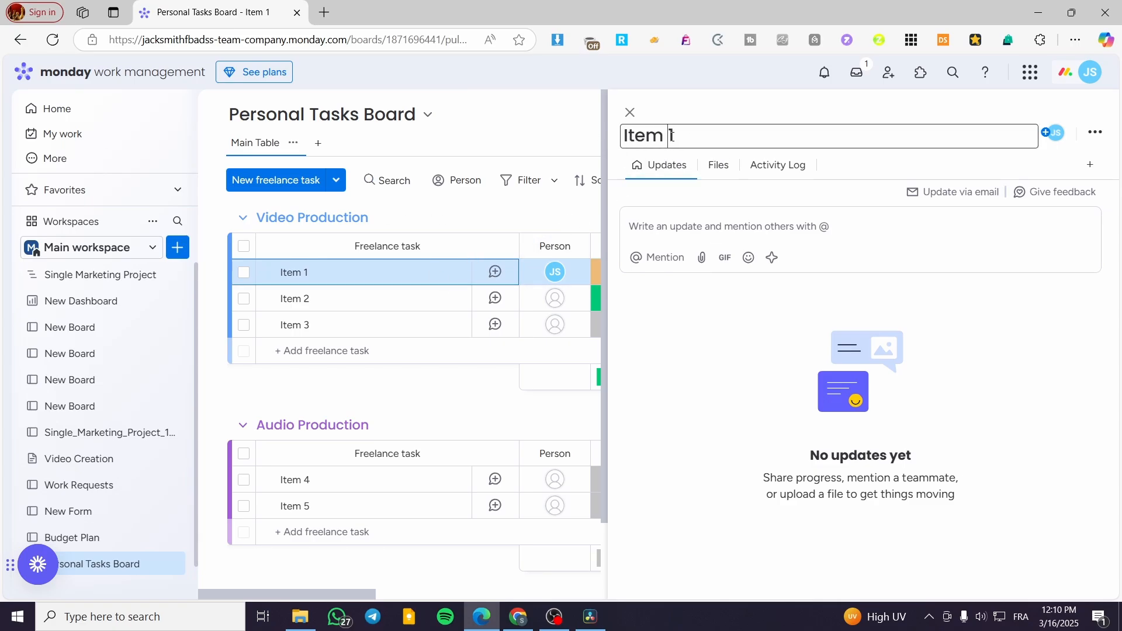
left_click_drag(673, 138, 608, 136)
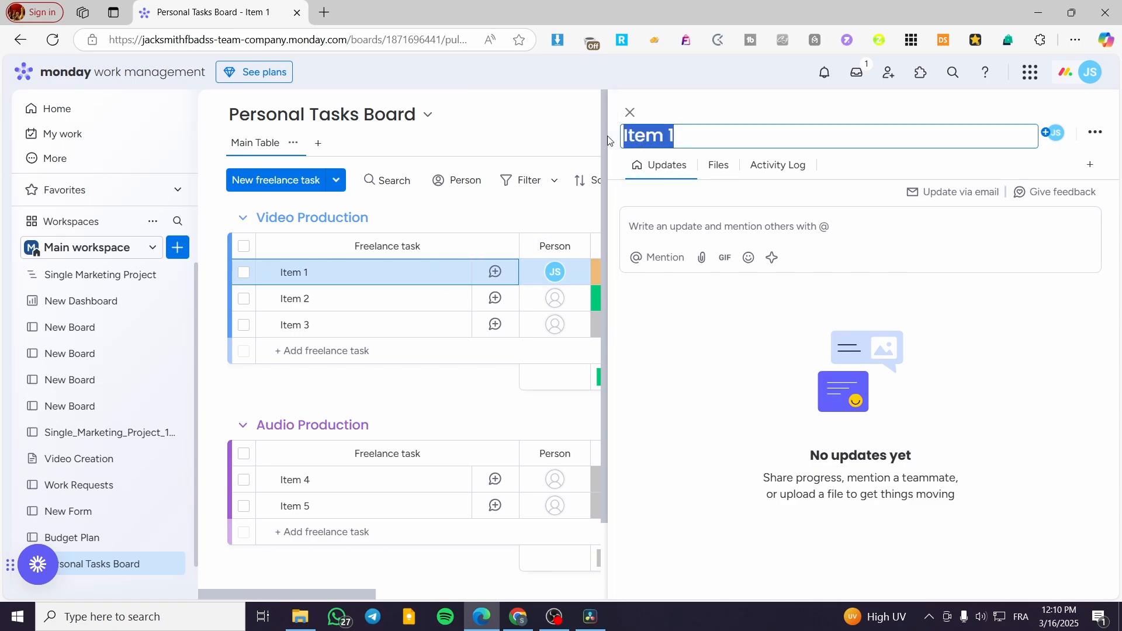
type("Your")
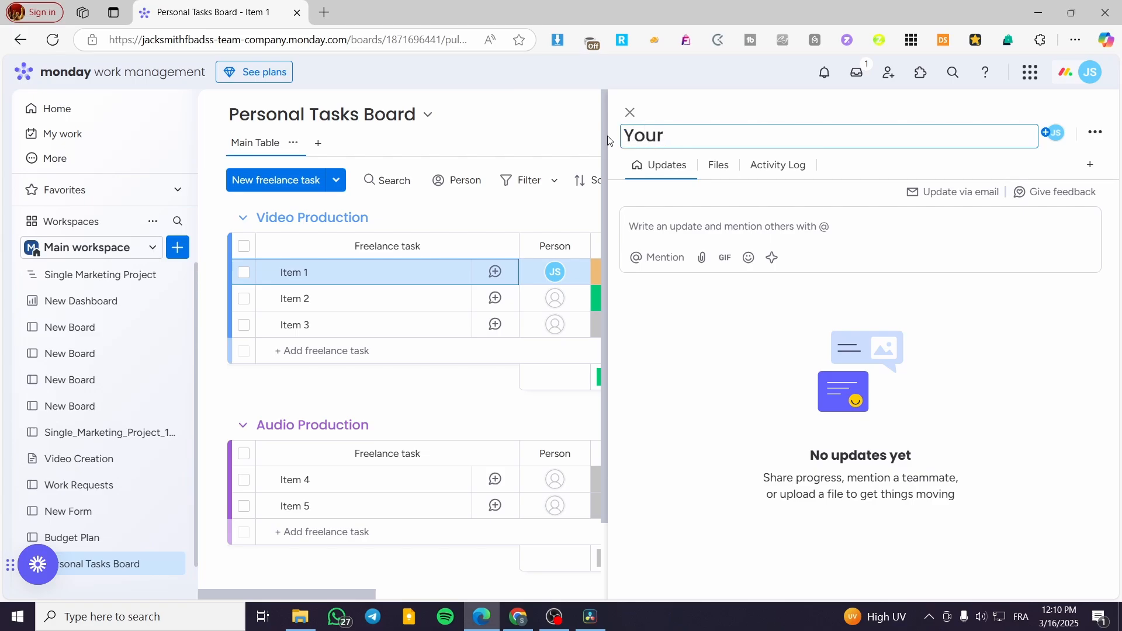
key("BackSpace")
type("tunb")
key("BackSpace")
key("BackSpace")
type("be")
type("Automa")
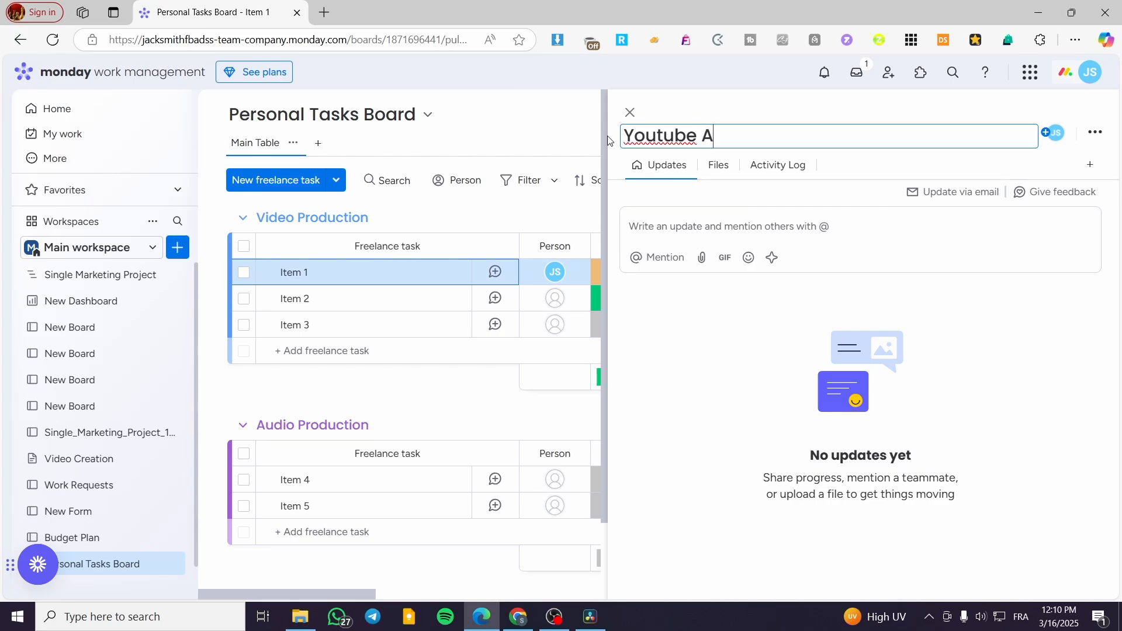
type("tionchannel")
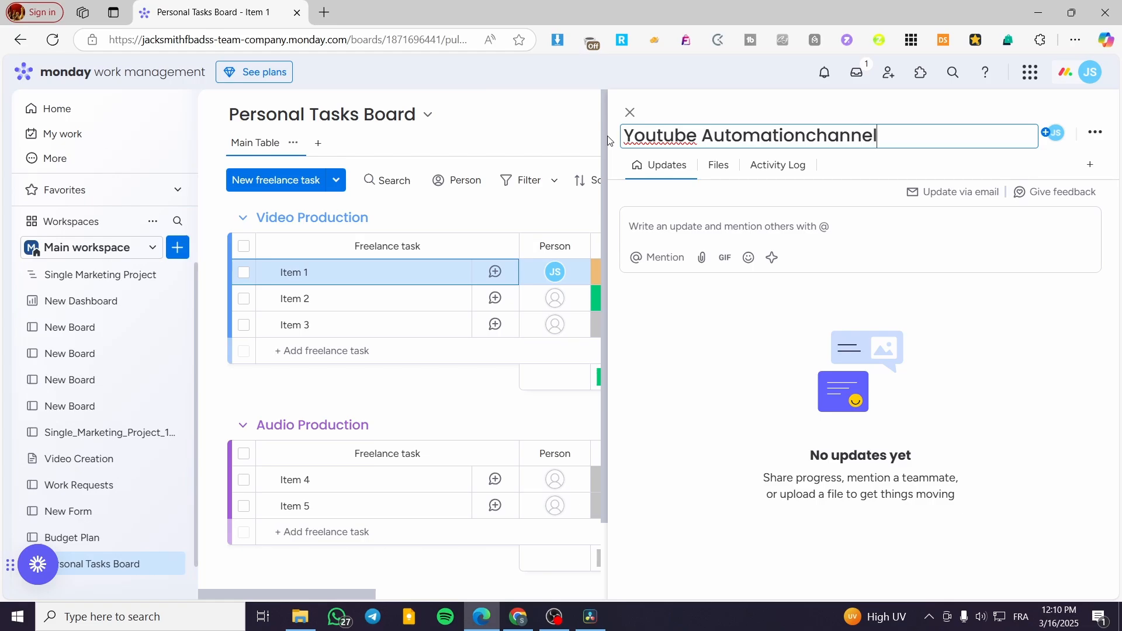
Change the opened item's title to "Youtube Videos"
left_click_drag(899, 136, 703, 137)
key("BackSpace")
type("vidoes")
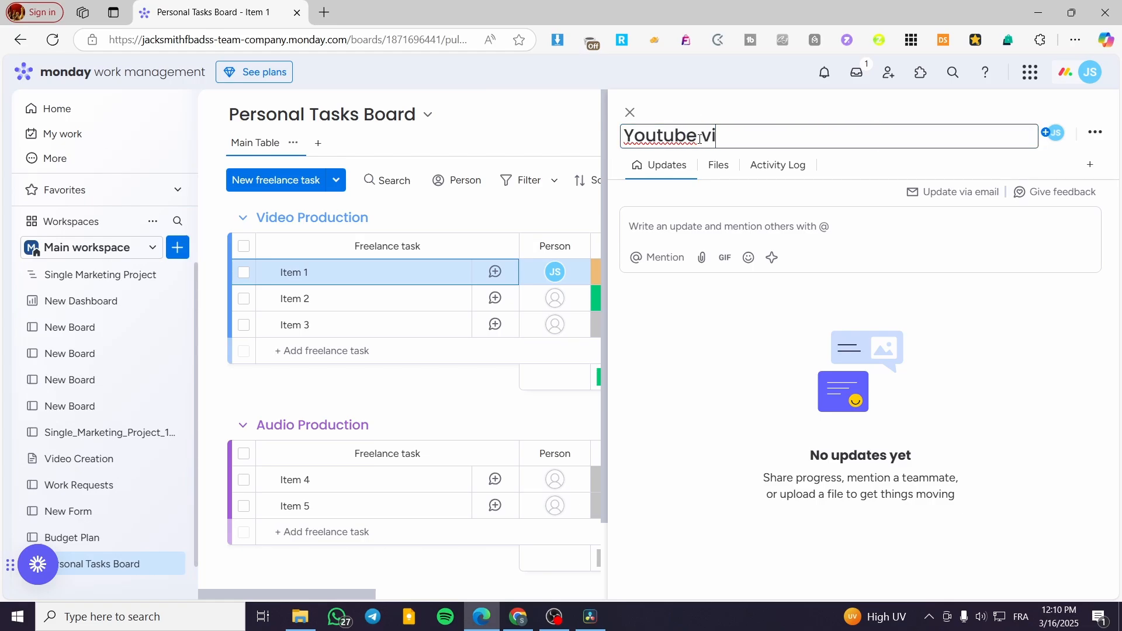
key("BackSpace")
key("BackSpace")
type("os")
key("Return")
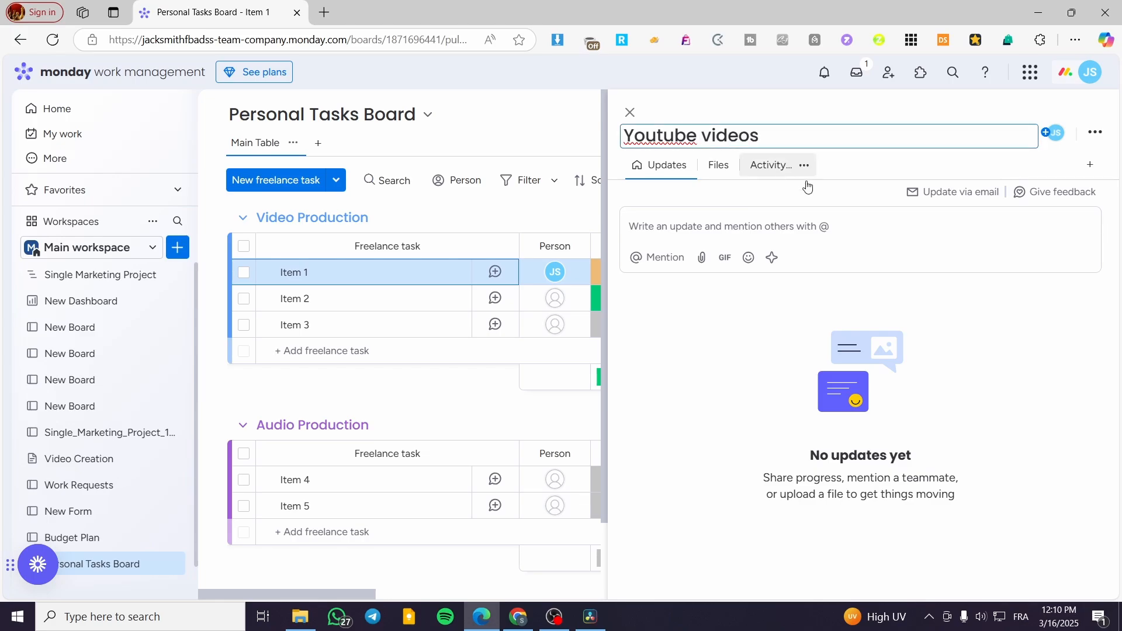
left_click(701, 135)
left_click_drag(702, 135, 706, 135)
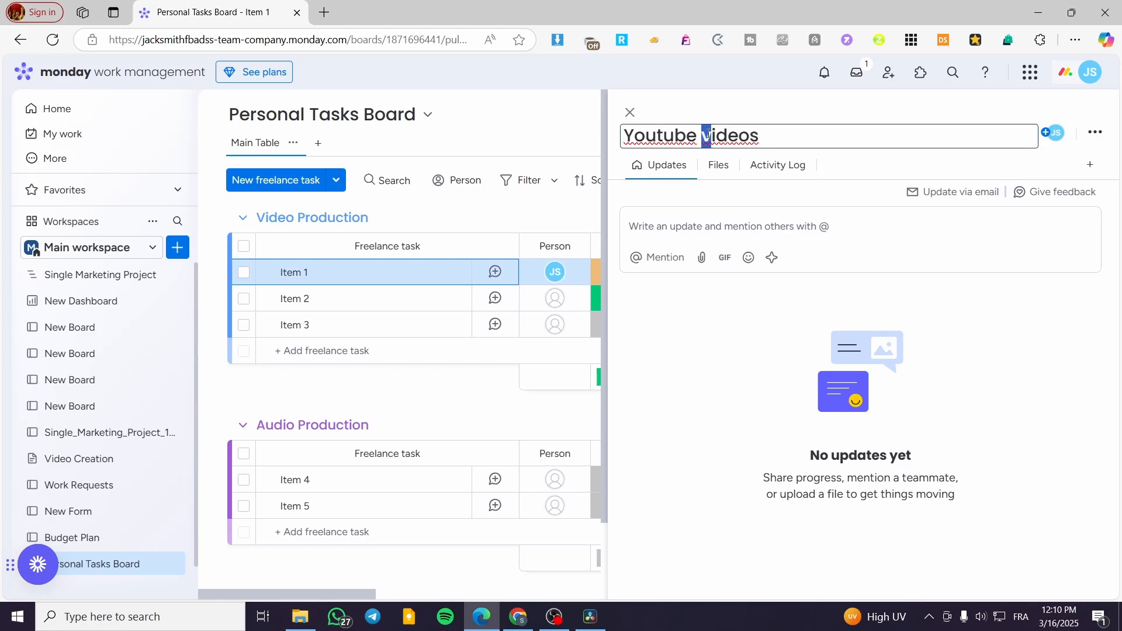
type("V")
Start an update on the Youtube Videos item reading "Create videos that are related to {specific topic}."
left_click(724, 225)
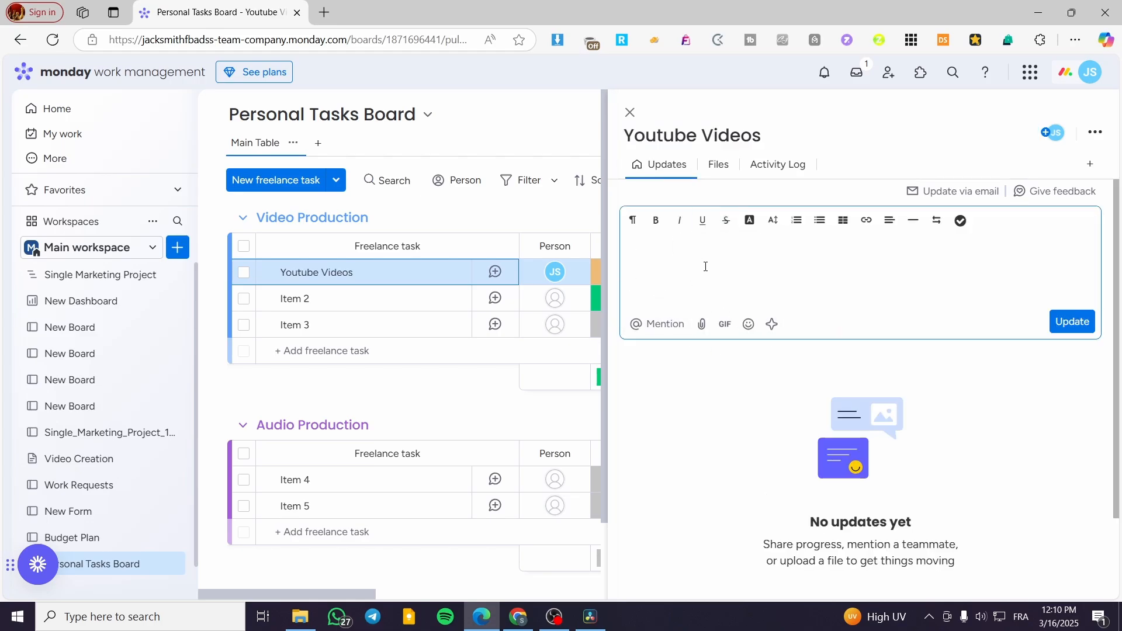
type("Create vi")
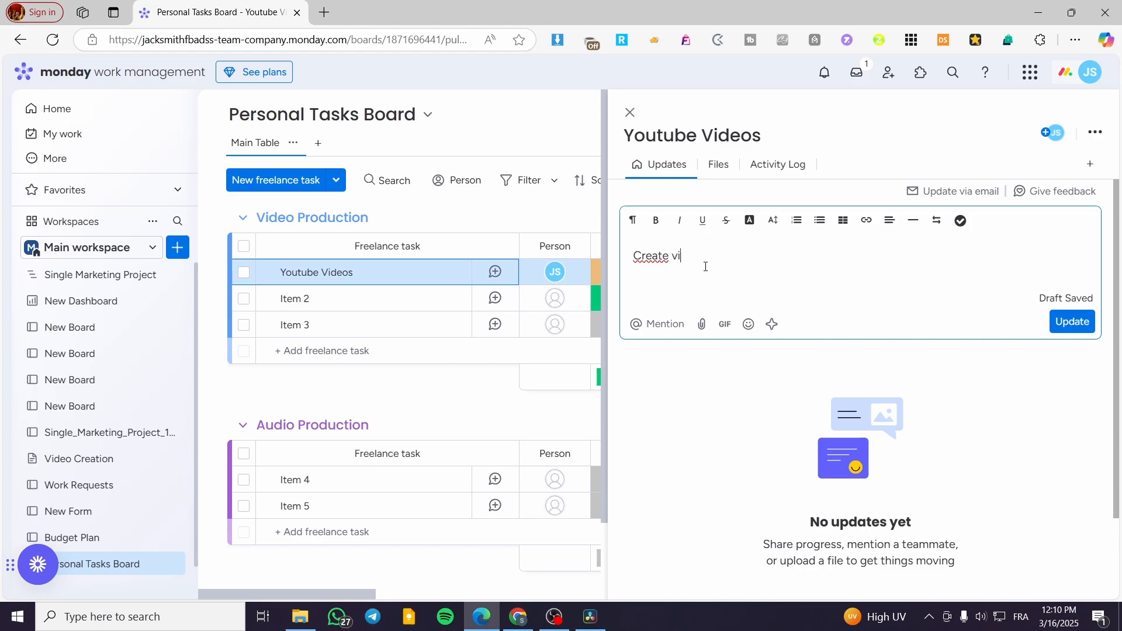
type("deos that are related to")
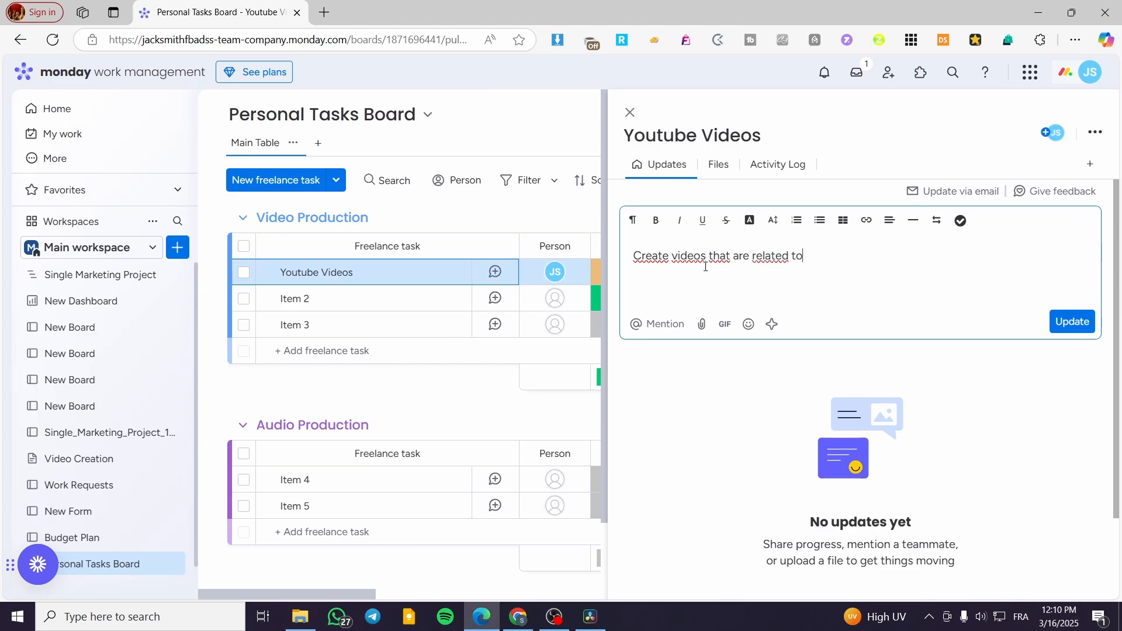
key("BackSpace")
type("o {}specific topic")
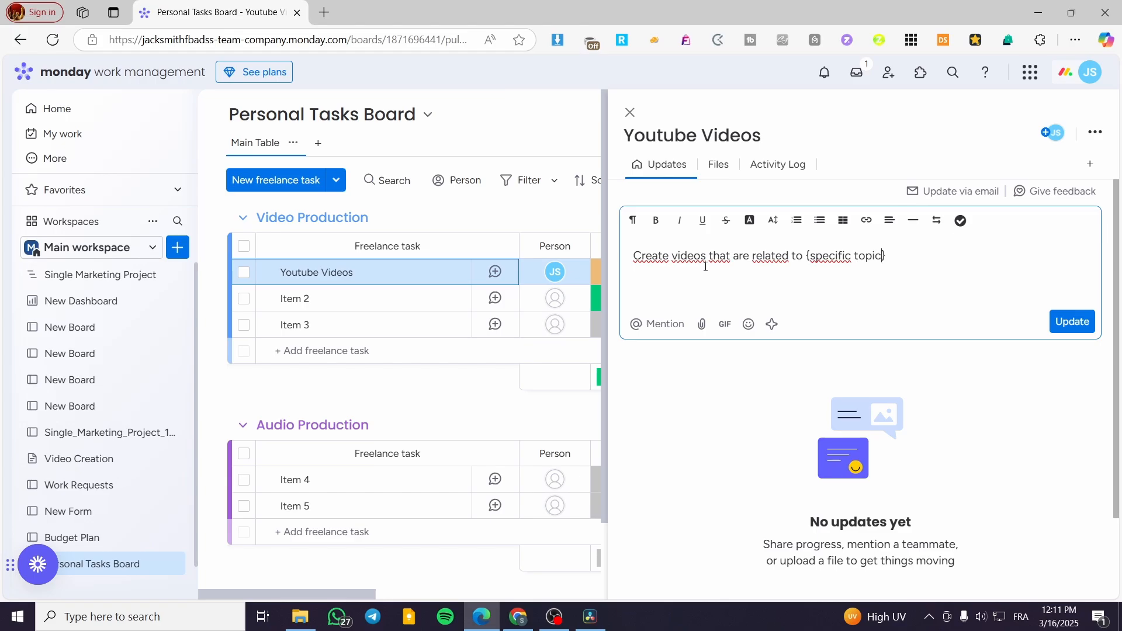
left_click(902, 256)
type(".")
Put a dash before the update's first line and add two more lines starting with a dash
key("Return")
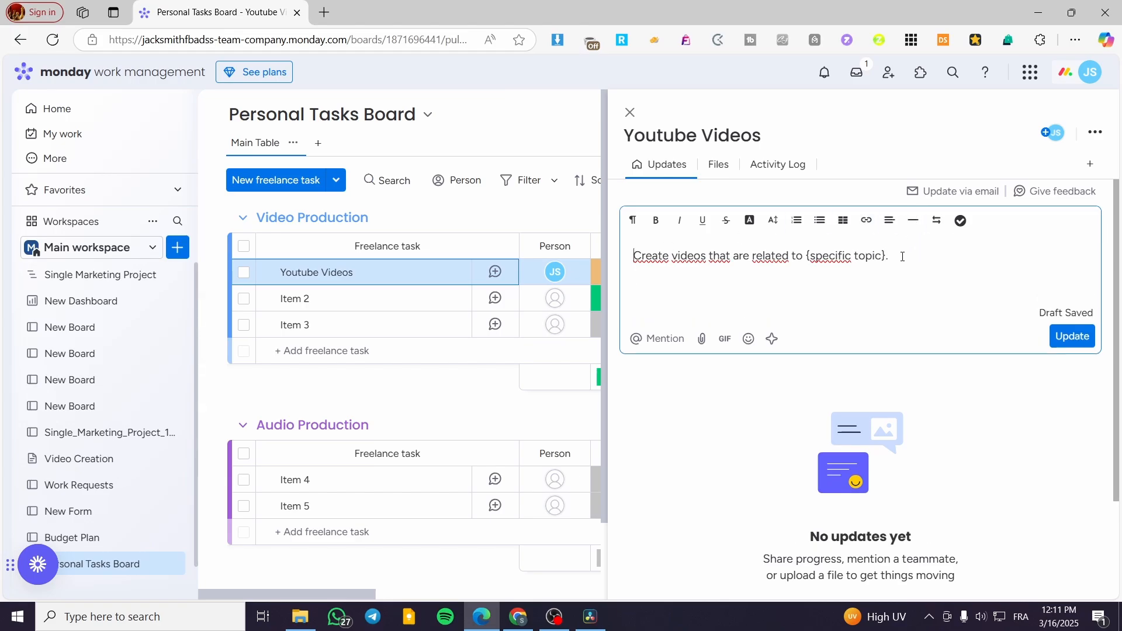
type("-")
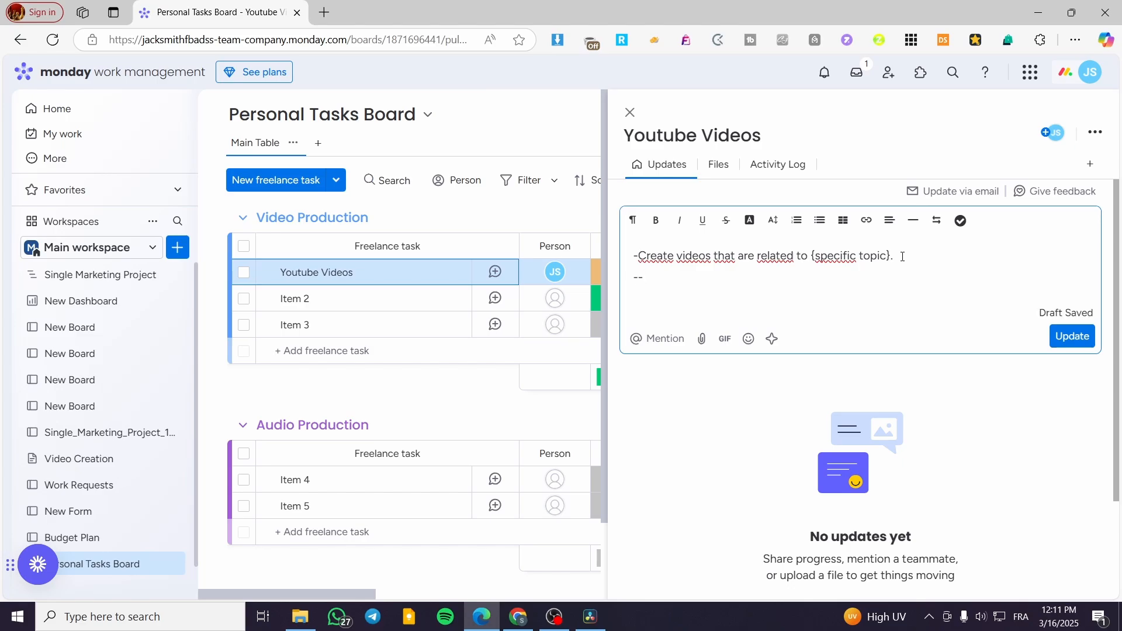
type("-")
key("Return")
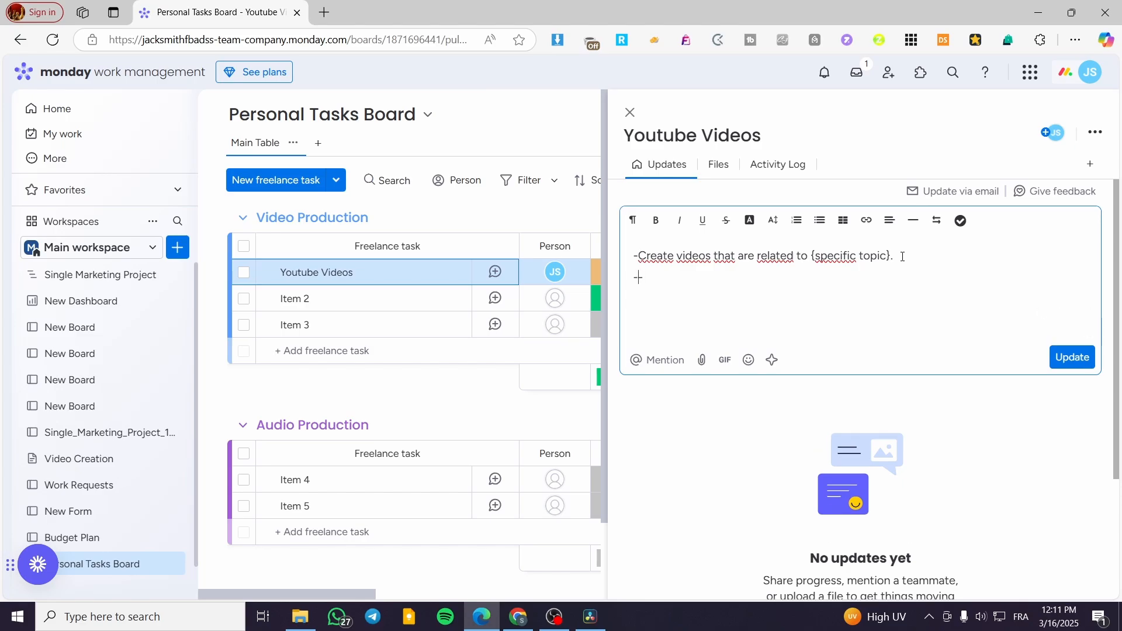
type("-")
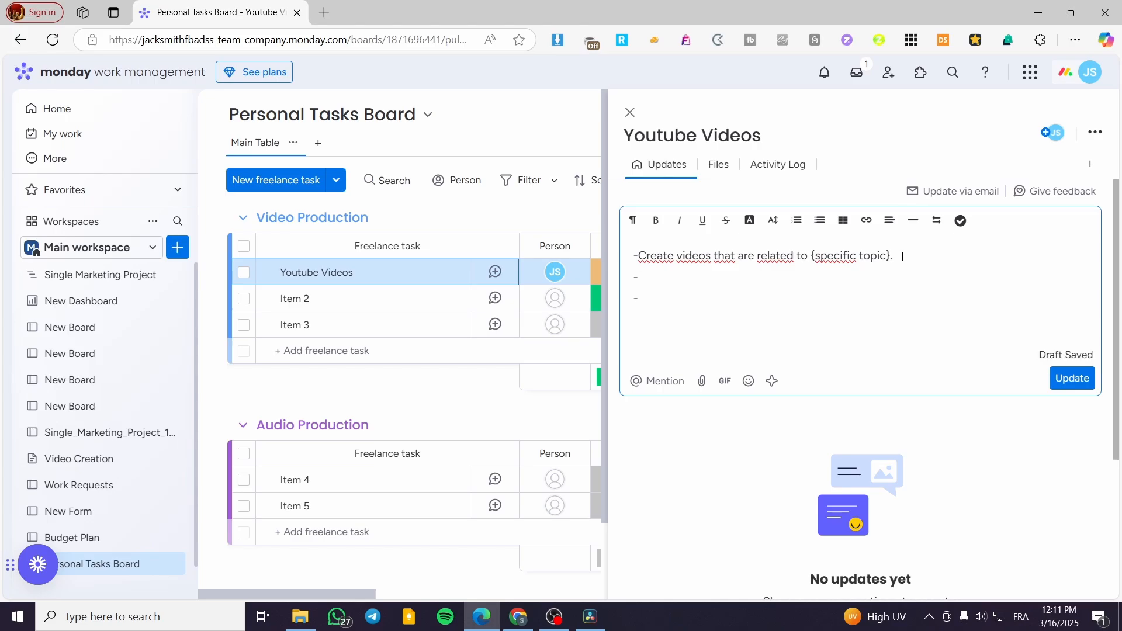
Enter "Dowload Stock Footage From" on the second dashed line of the update
type("Dowload Sto")
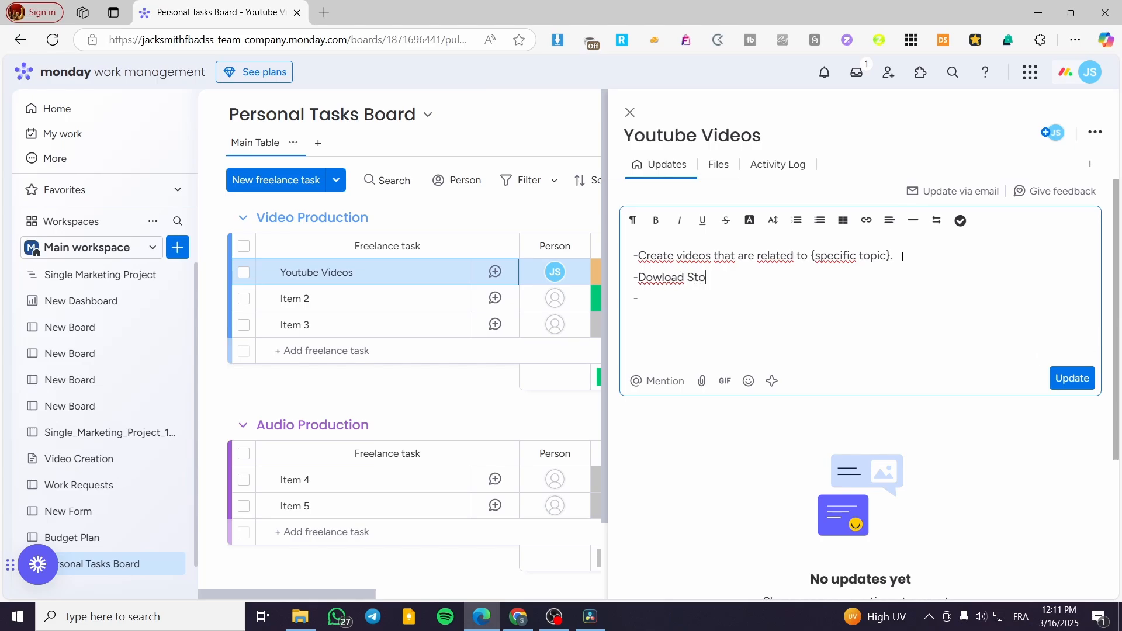
type("cv")
type(" F")
type("ootage ")
type("From")
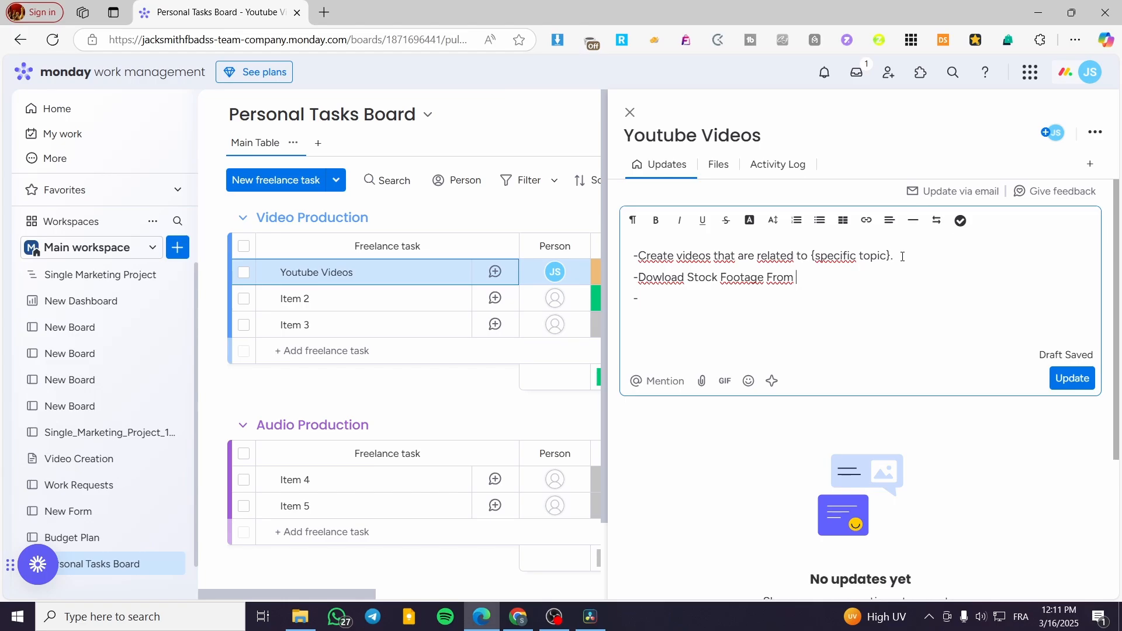
Search the web for pexels in a new browser tab, open the Pexels website and close the search results
left_click(324, 13)
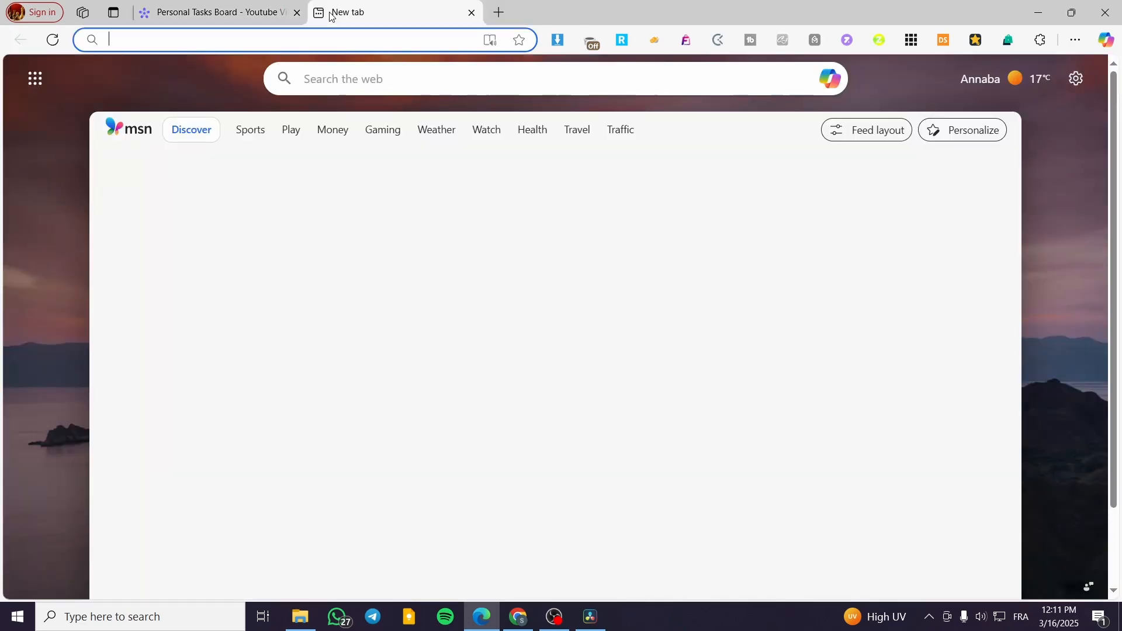
type("fpexels")
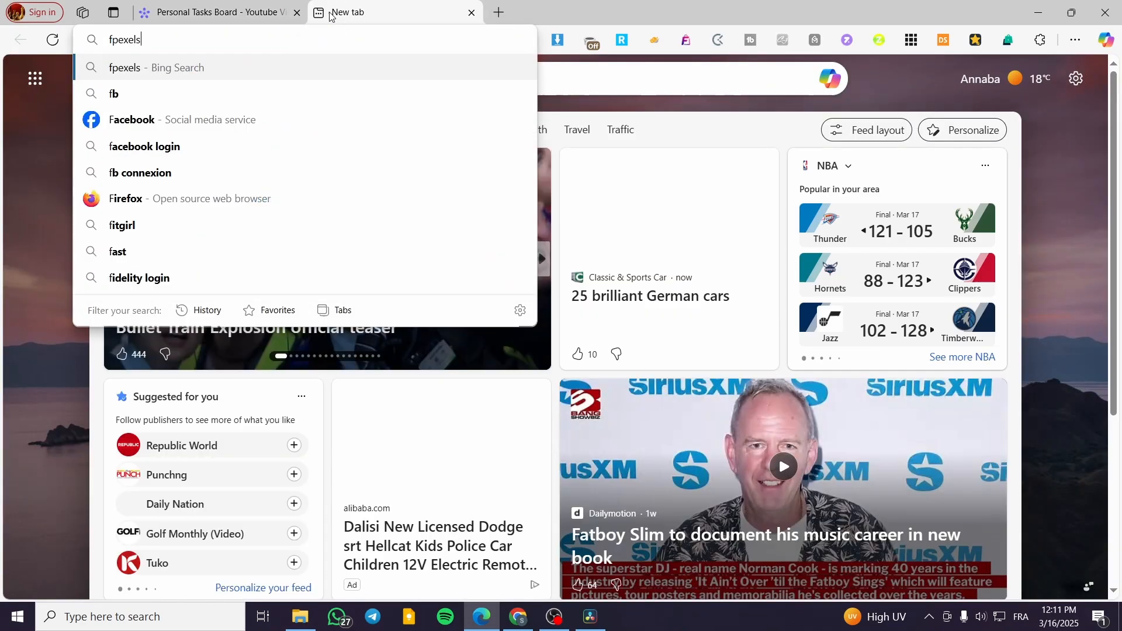
key("Return")
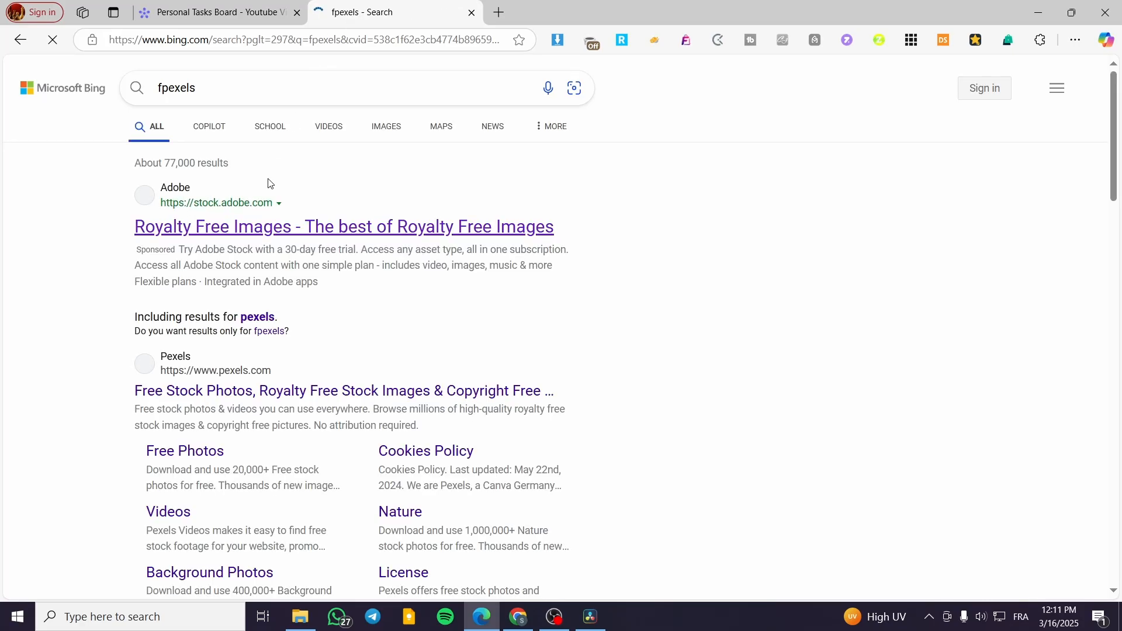
left_click(161, 87)
key("BackSpace")
key("Return")
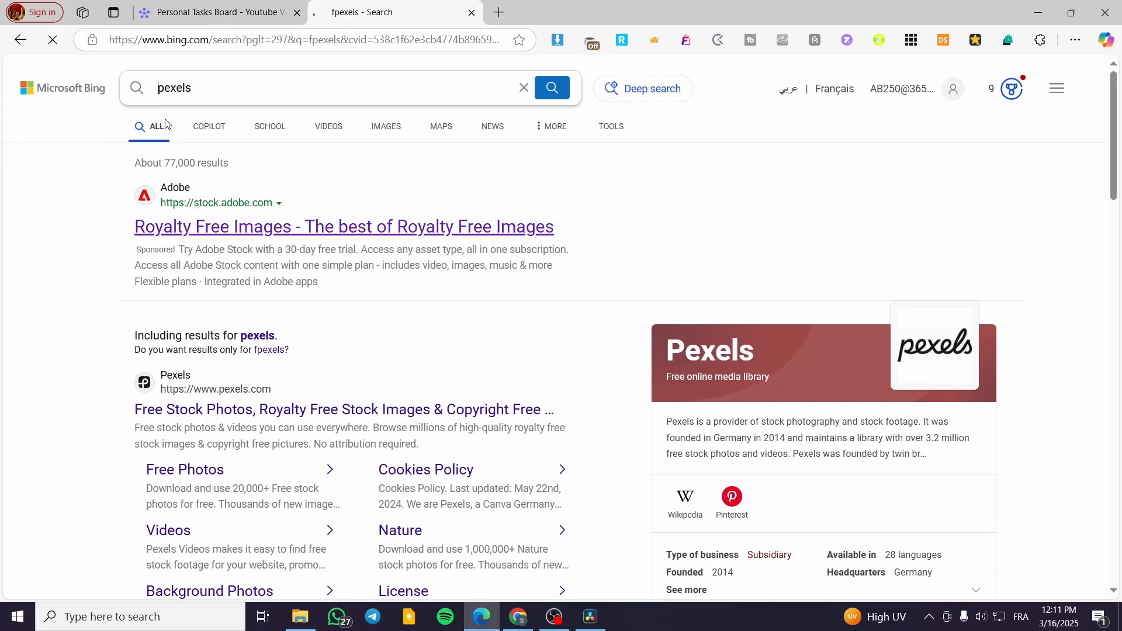
left_click(168, 275)
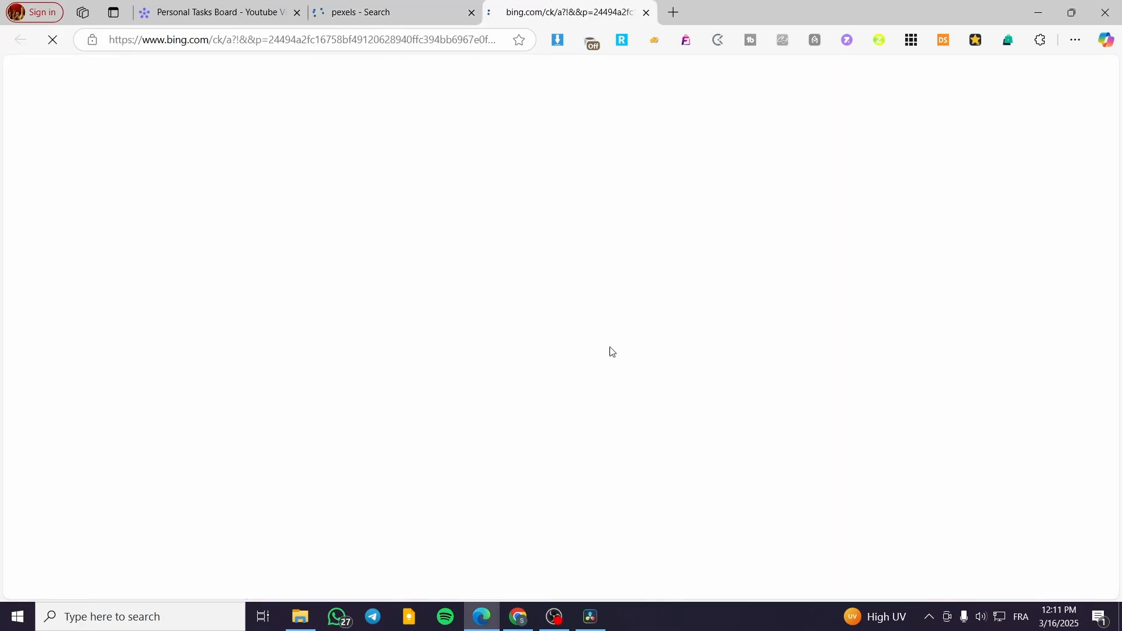
left_click(471, 12)
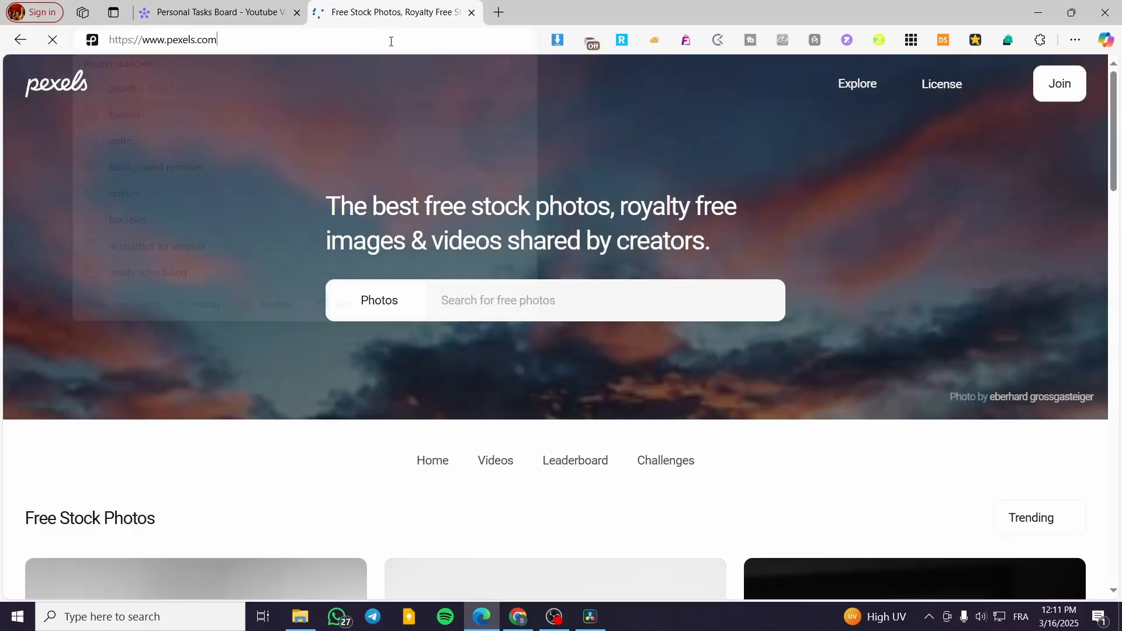
Copy the Pexels website address and switch back to the Personal Tasks Board
left_click(391, 42)
key("ctrl+c")
left_click(245, 12)
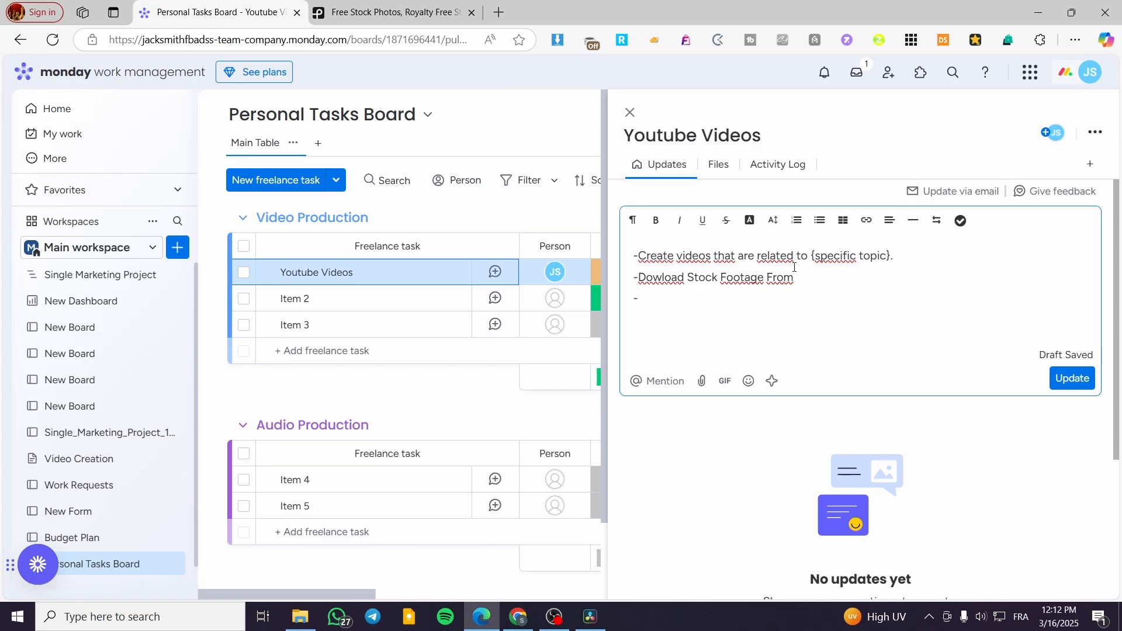
key("ctrl+p")
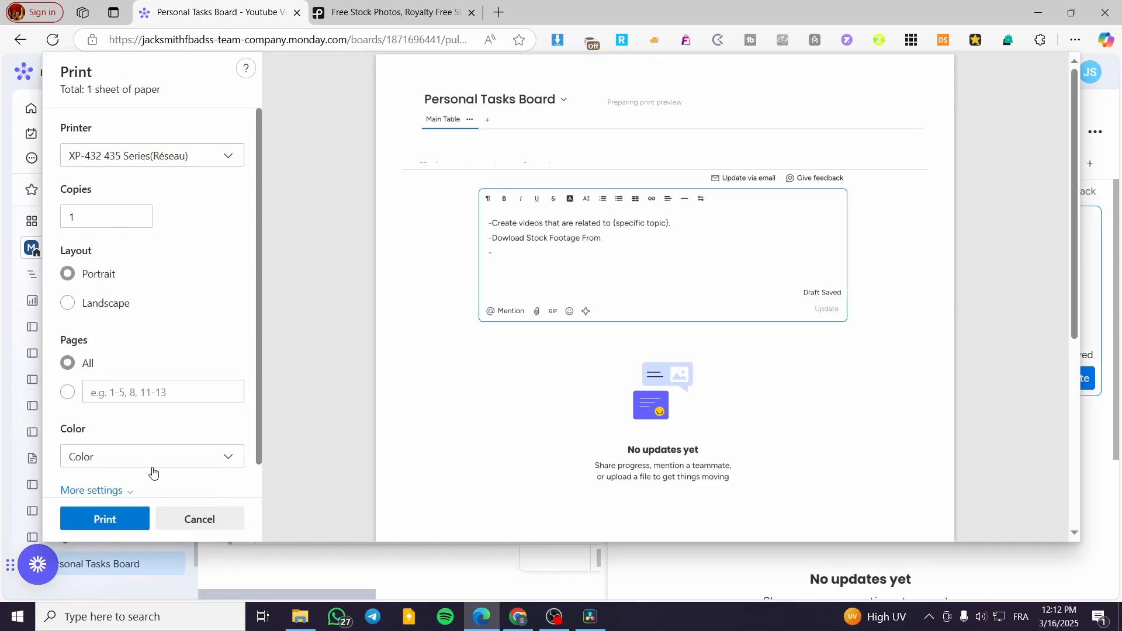
left_click(211, 526)
left_click(820, 280)
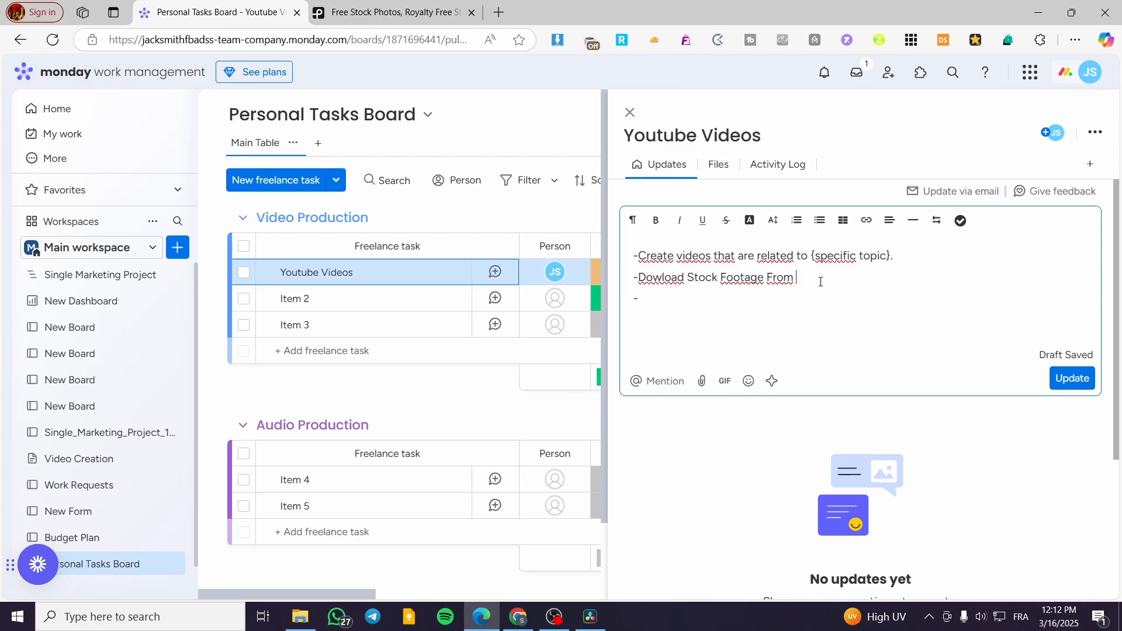
type("E")
key("ctrl+p")
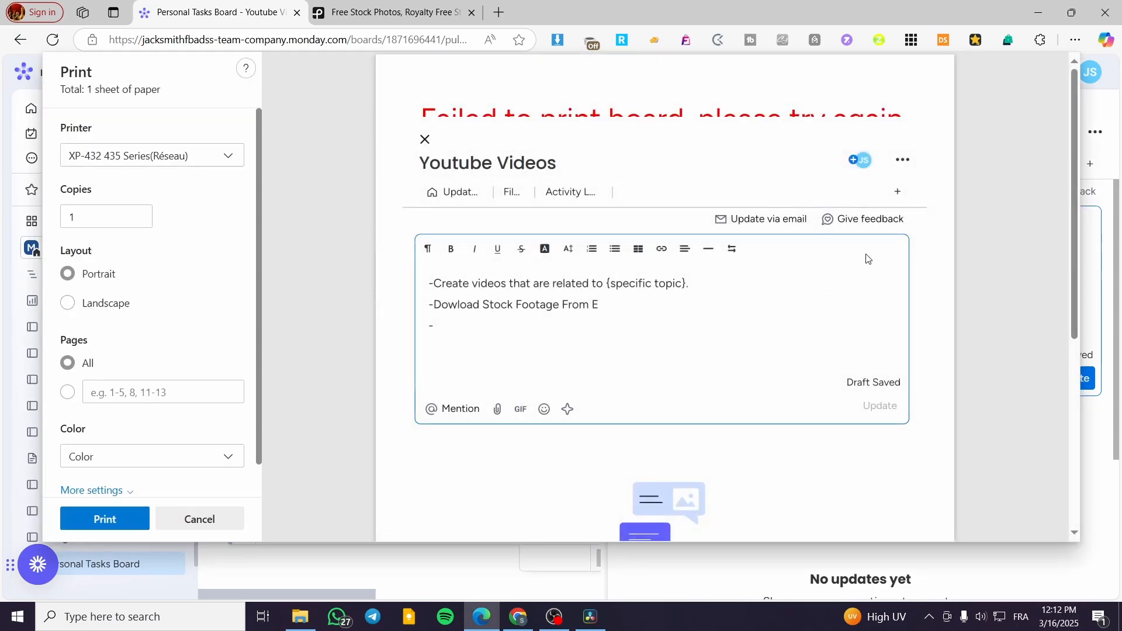
left_click(196, 519)
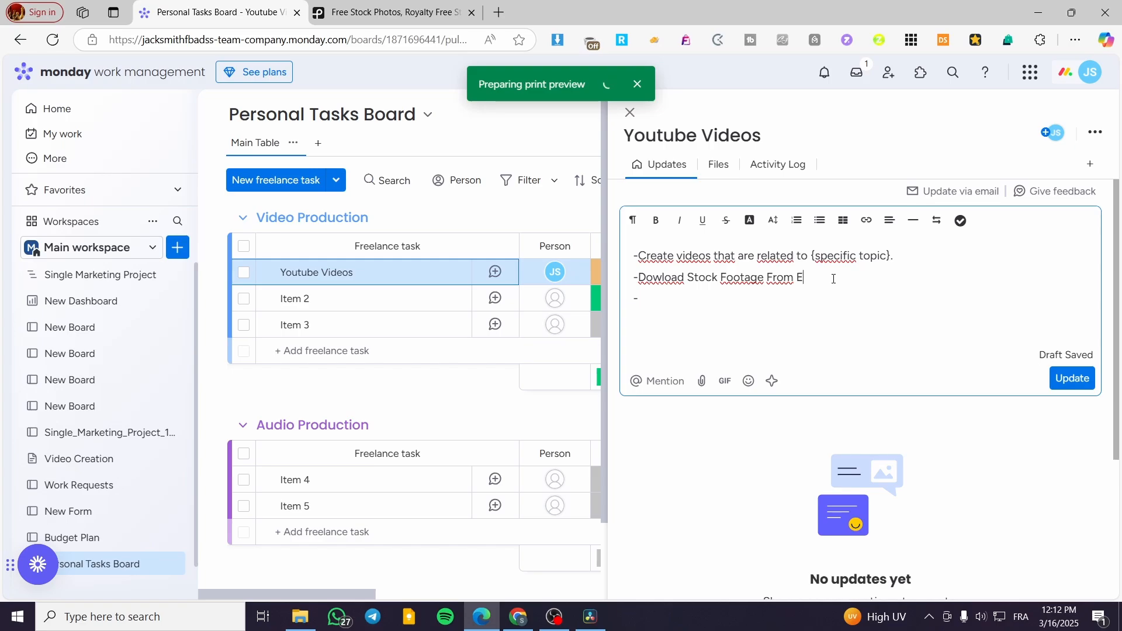
key("BackSpace")
Complete the stock footage line with "PEXELS.", linking the word PEXELS to the copied website address
type("PEXELS")
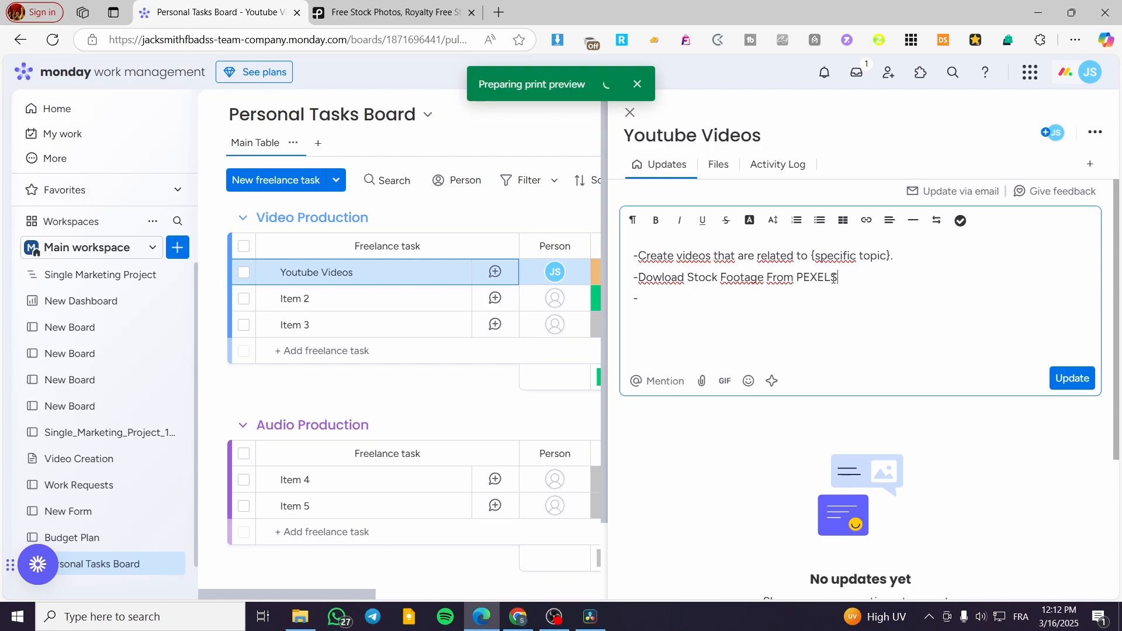
left_click_drag(843, 277, 795, 277)
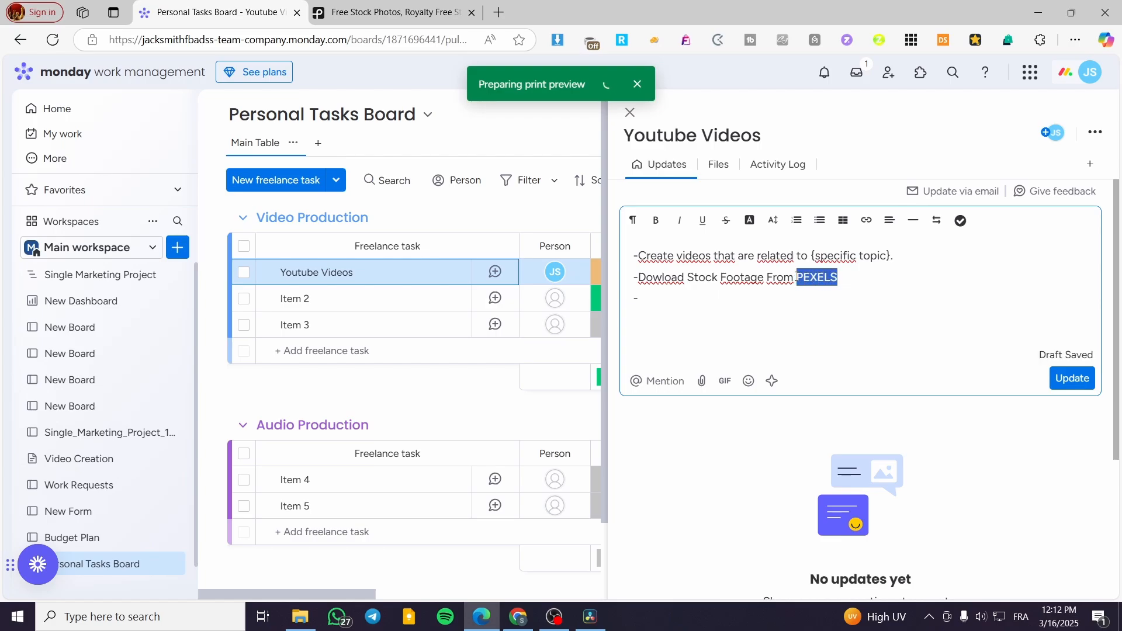
left_click(866, 220)
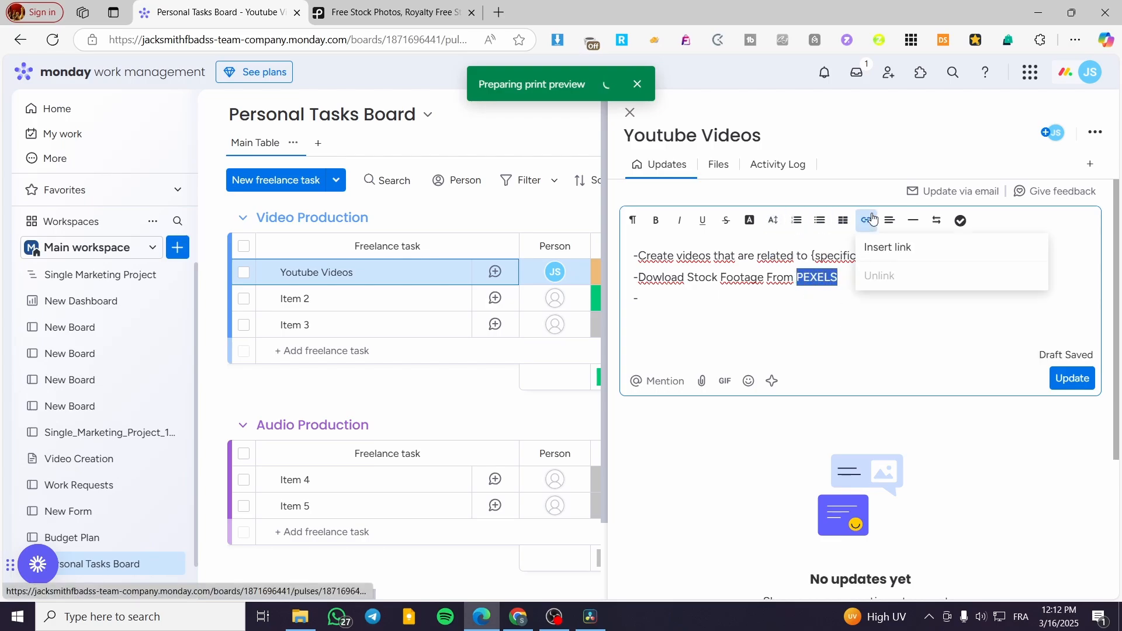
left_click(900, 248)
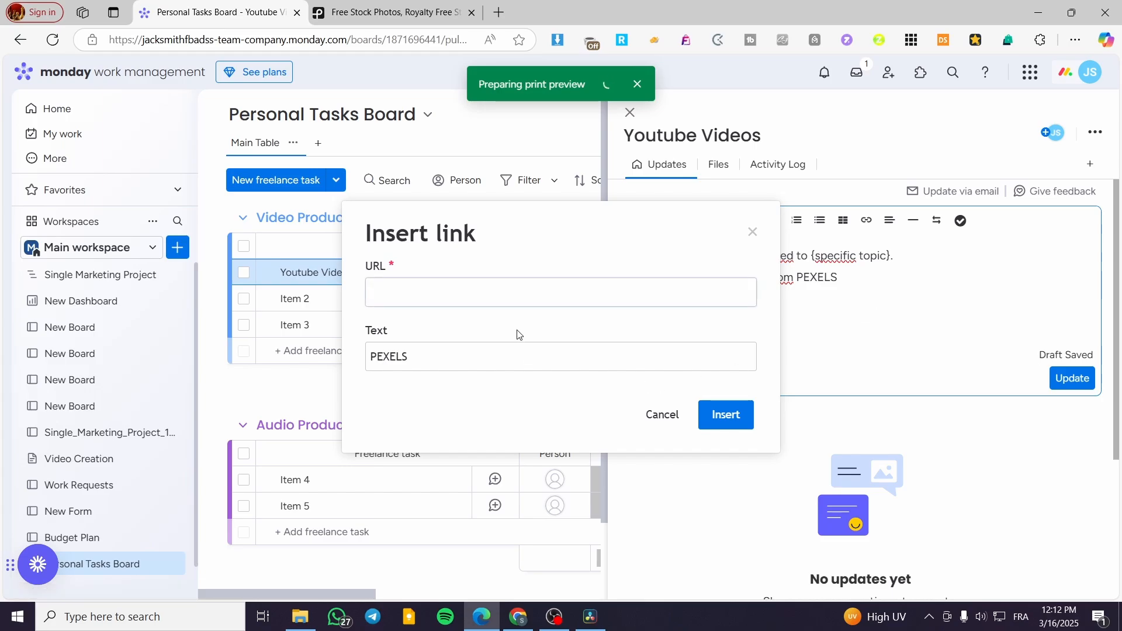
key("ctrl+v")
left_click(725, 414)
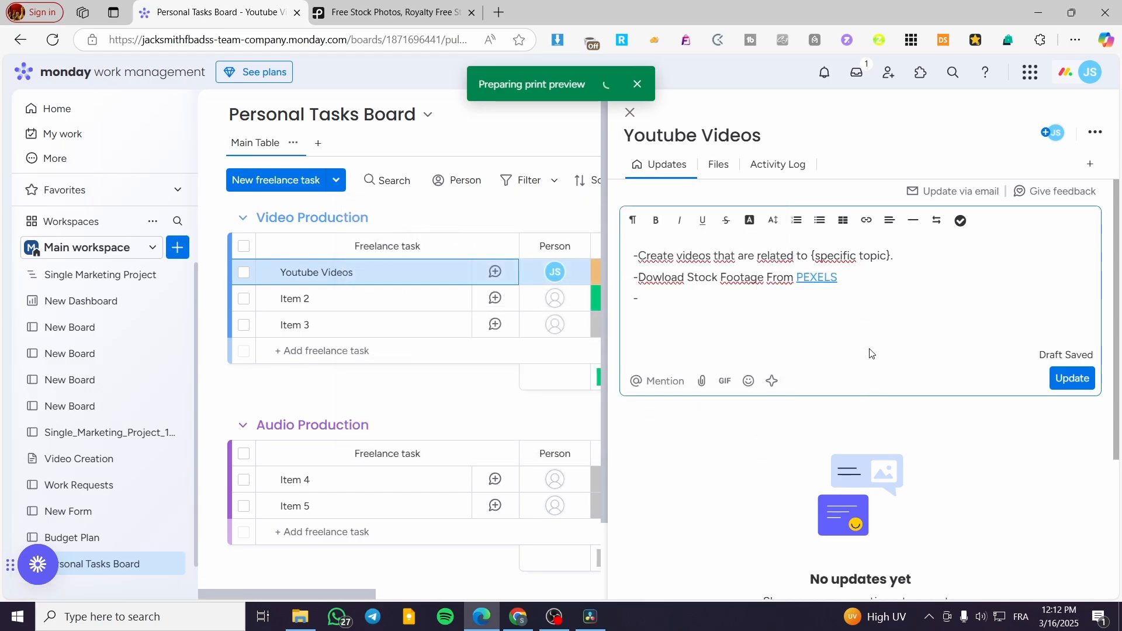
left_click(868, 282)
key("Return")
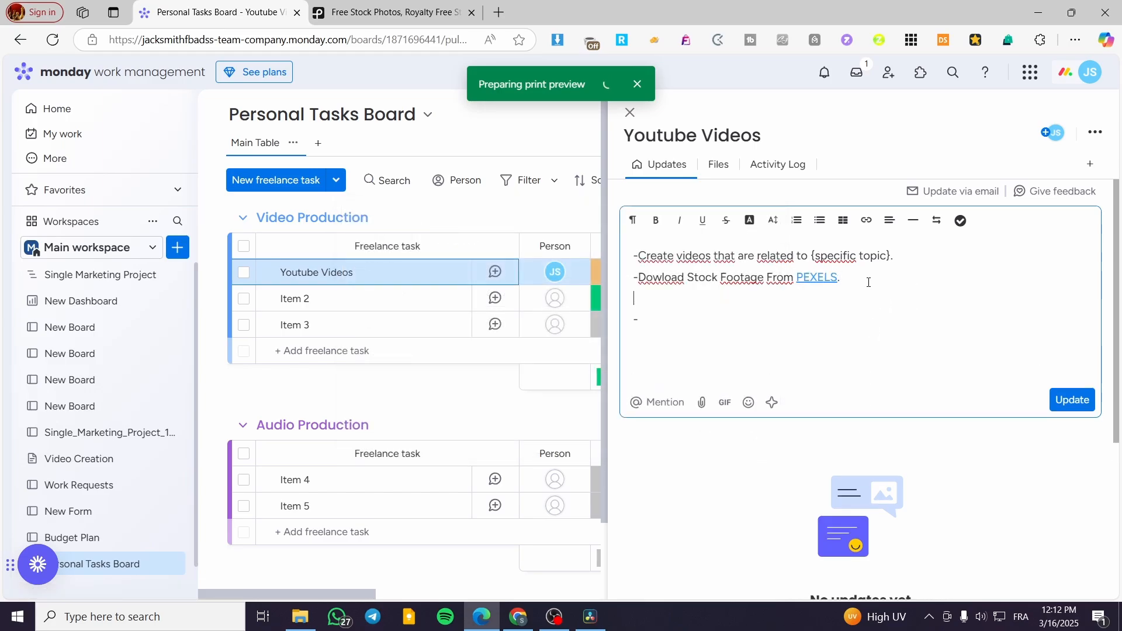
key("Delete")
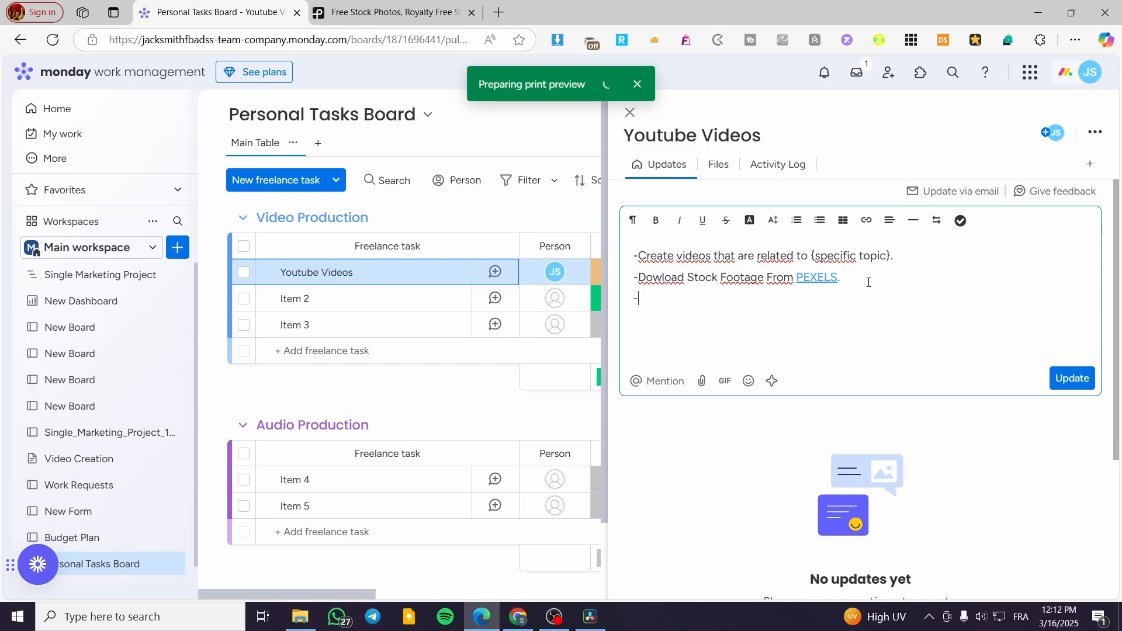
Enter "Edit video with Software." on the third dashed line, then post the update and close the item
type("EDit video wxo")
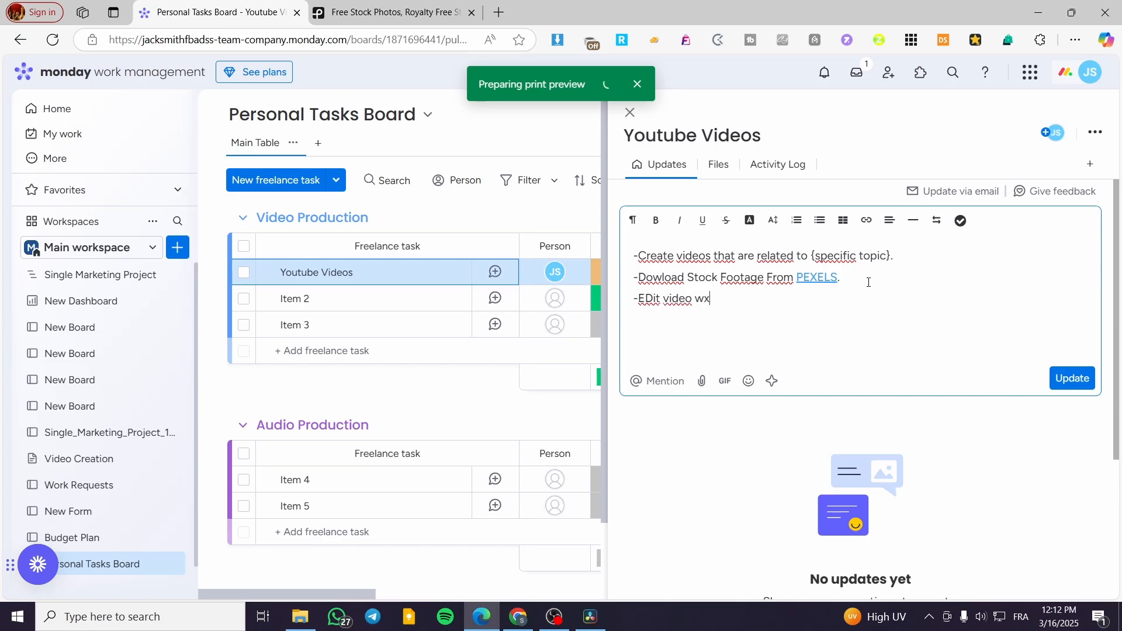
key("BackSpace")
key("BackSpace")
type("with")
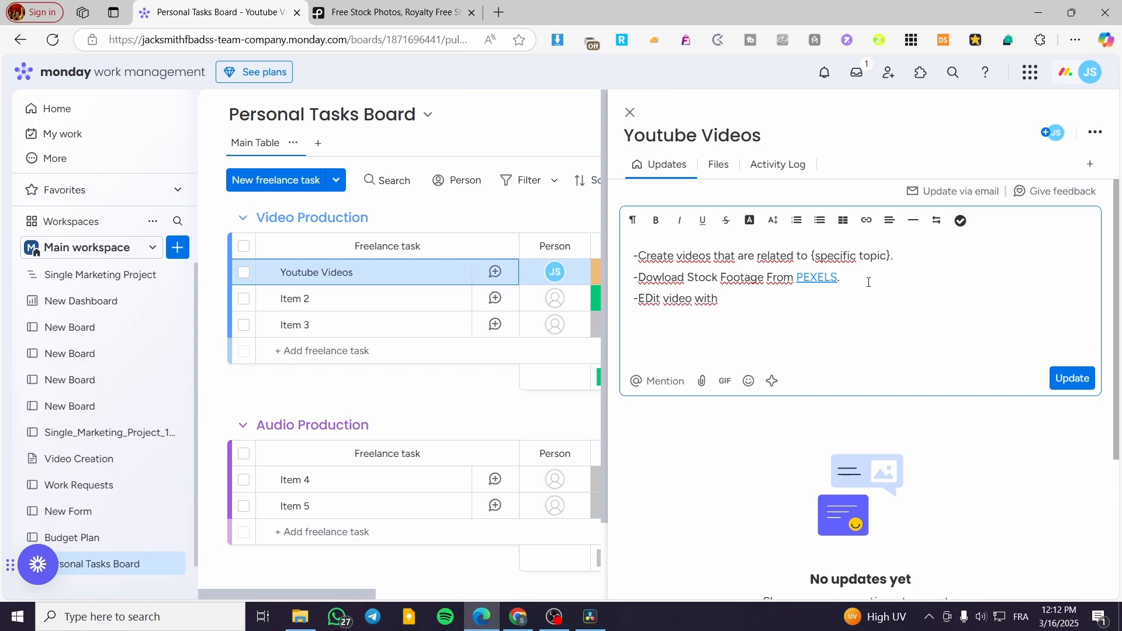
type(" Software")
left_click_drag(645, 304, 654, 304)
type("d")
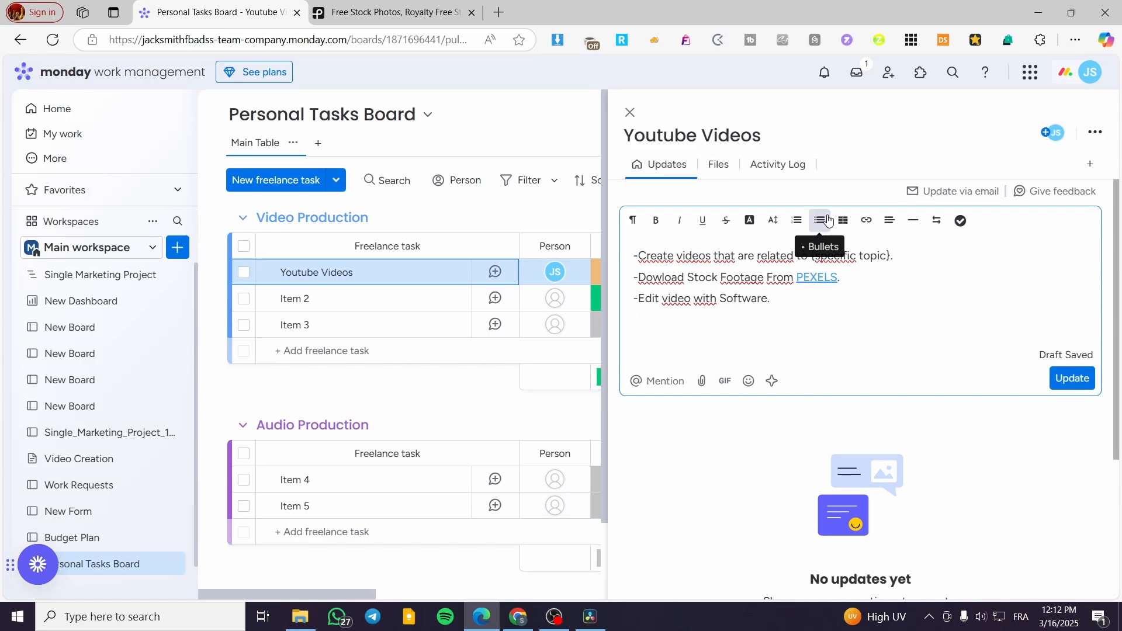
left_click(1074, 381)
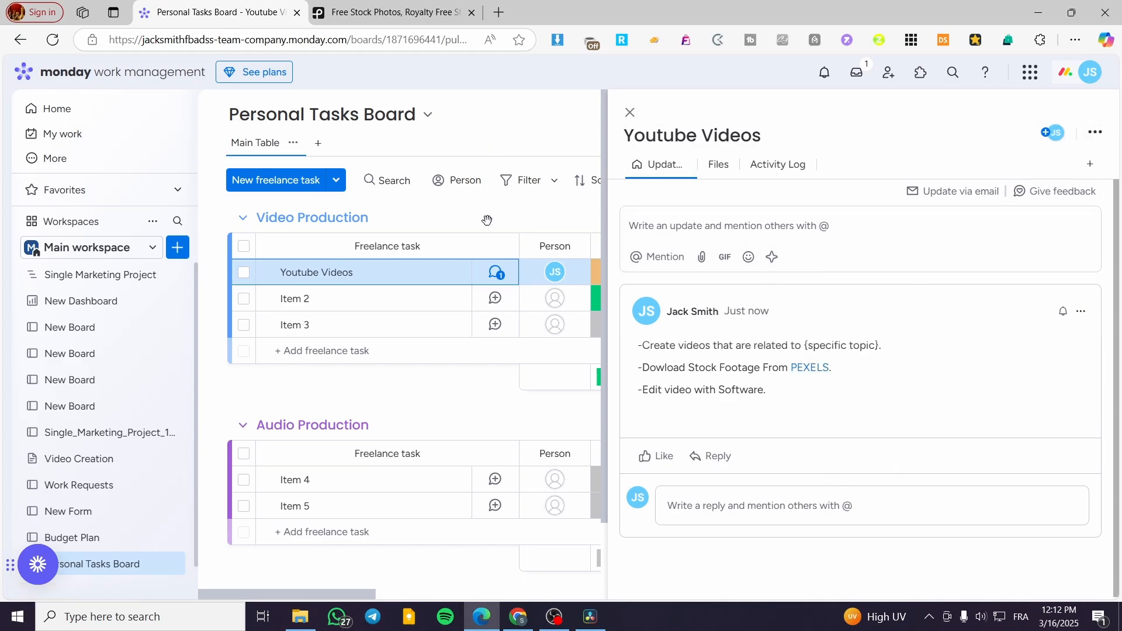
left_click(632, 114)
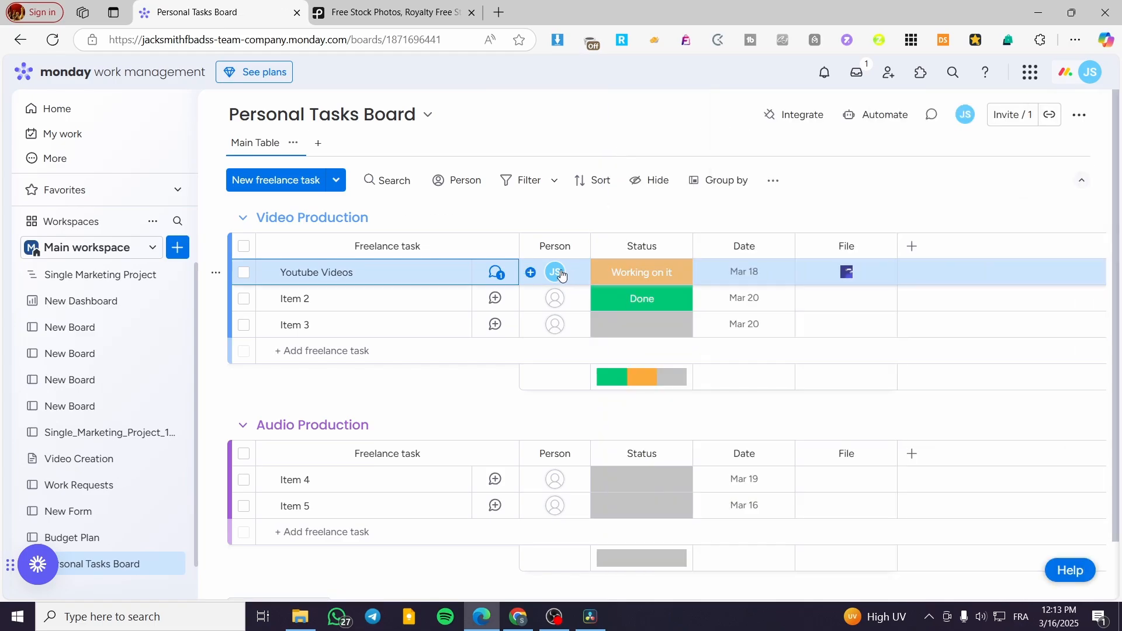
Clear the status of the Youtube Videos task
left_click(556, 272)
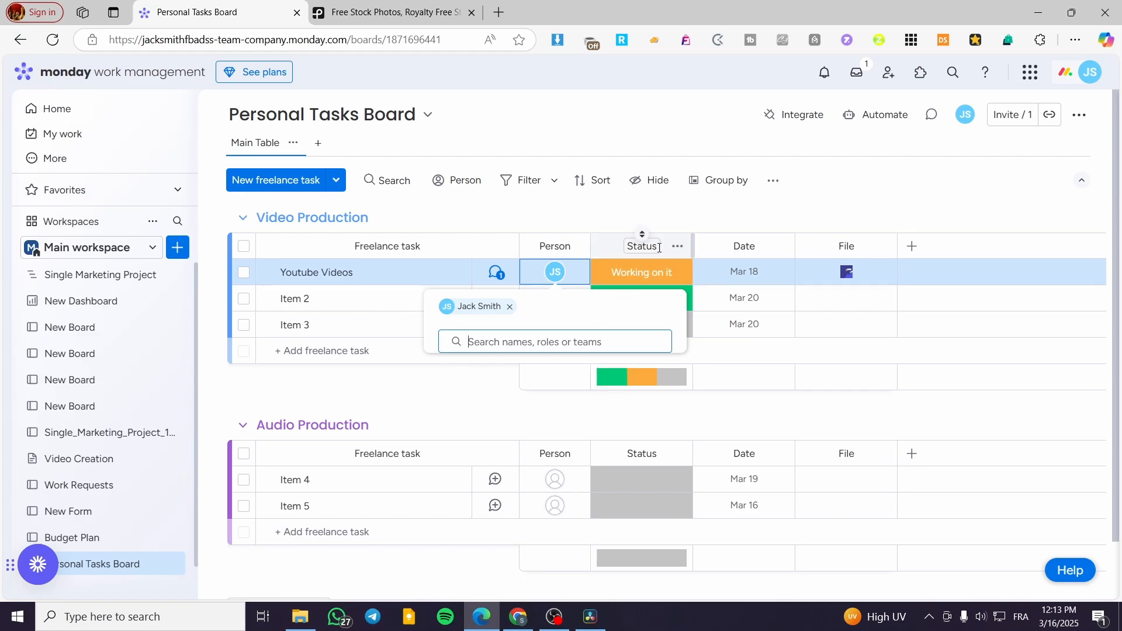
left_click(655, 272)
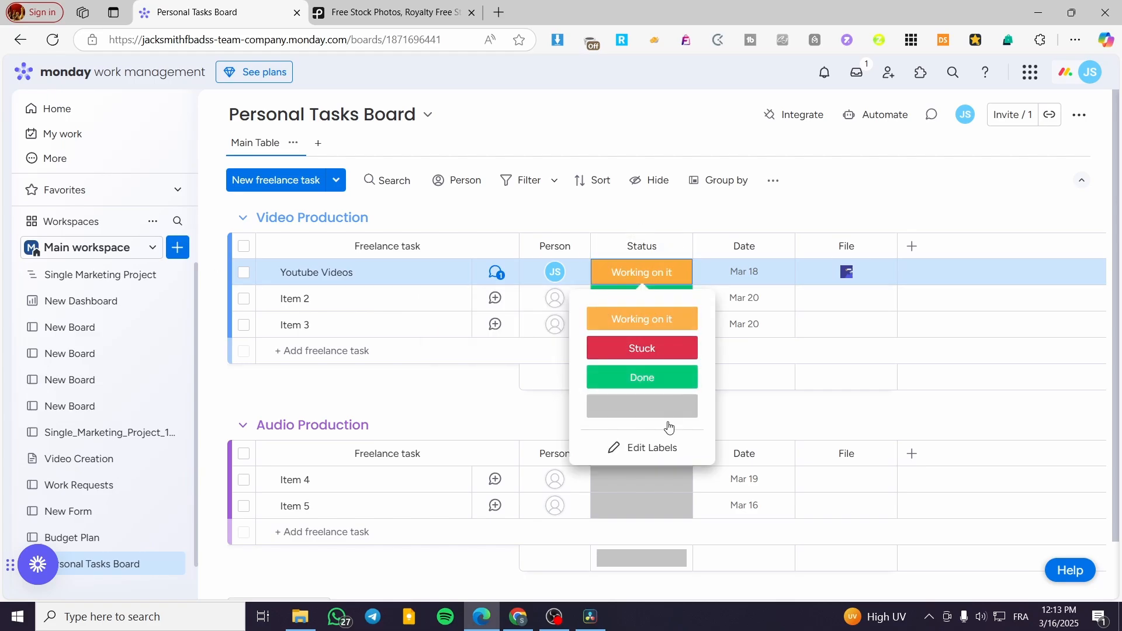
left_click(666, 408)
Add a new status label named "Not Yet" to the Status column and apply it to the label list
left_click(660, 273)
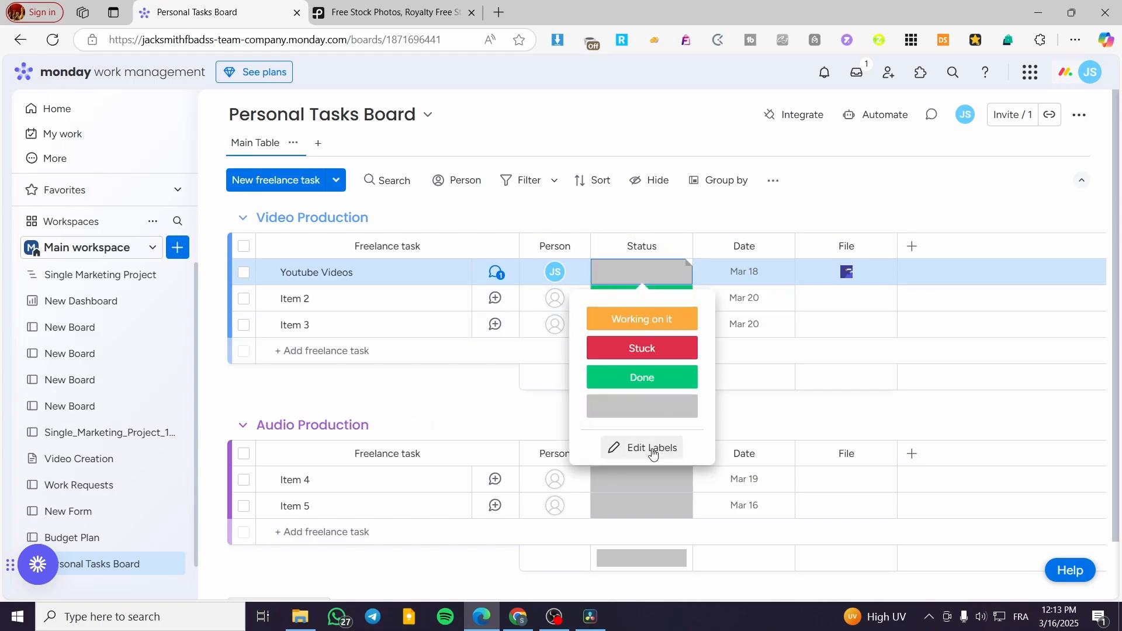
left_click(652, 453)
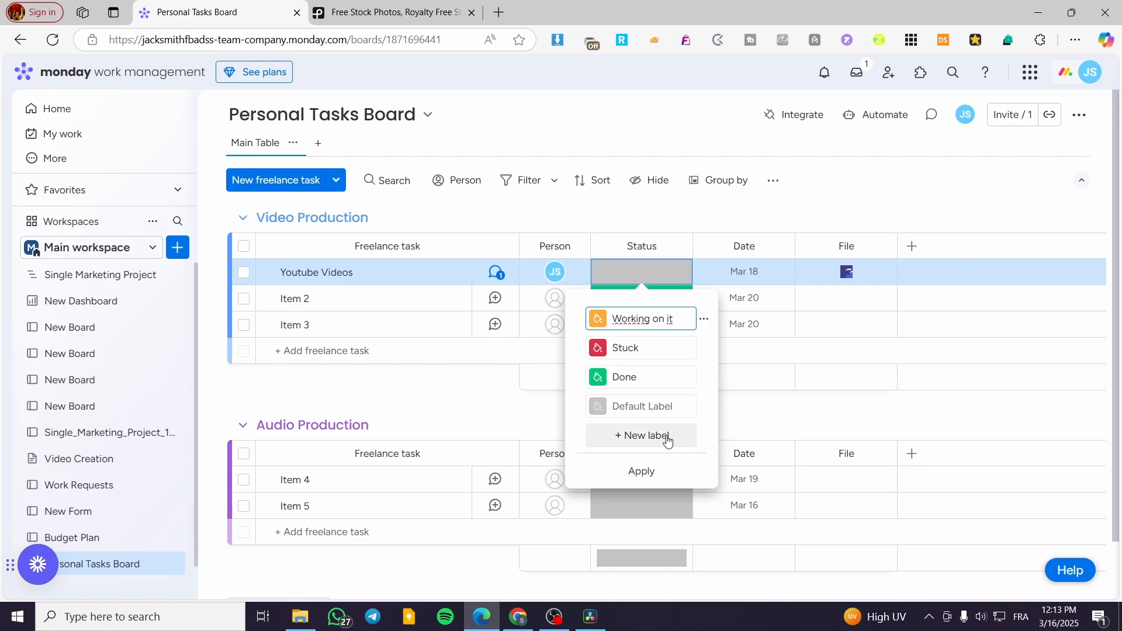
left_click(666, 437)
type("Not Yet")
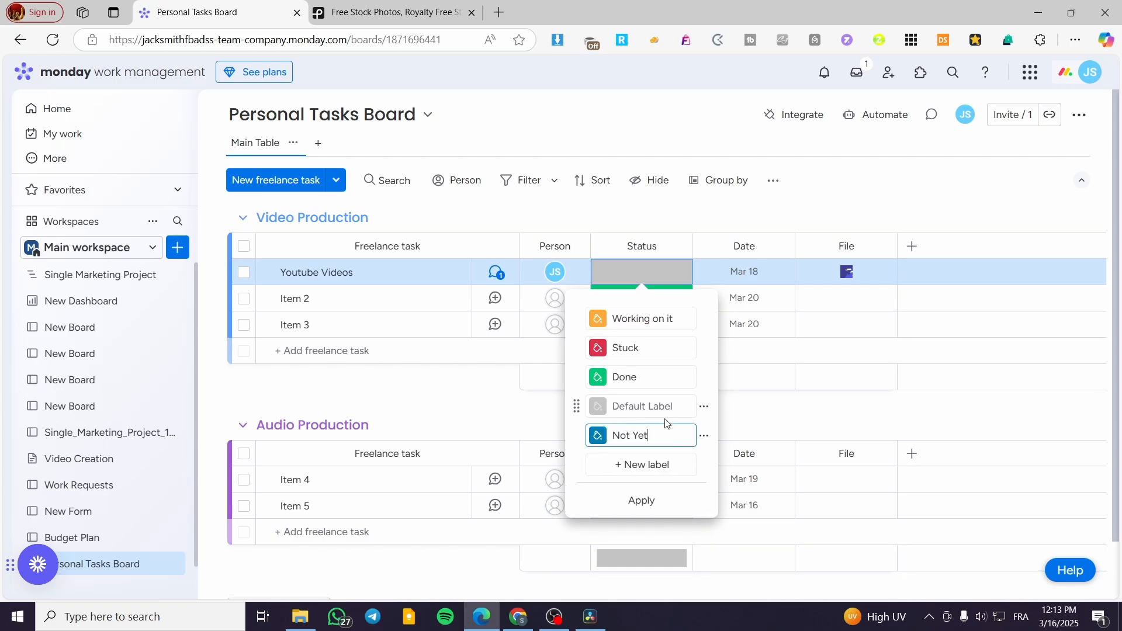
key("Return")
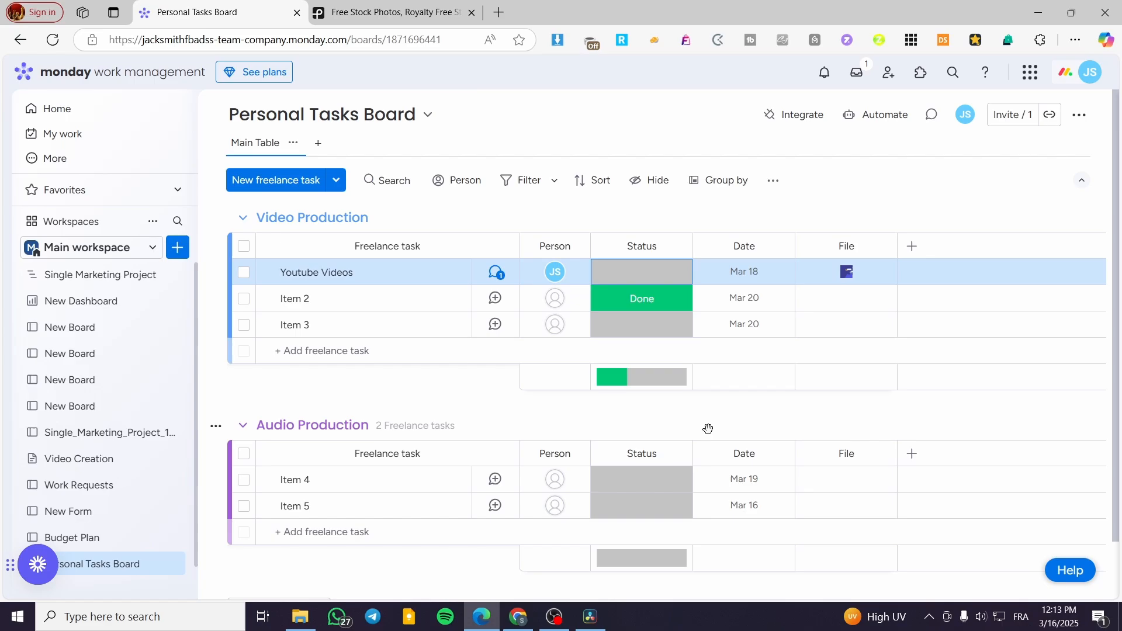
Set the status of Youtube Videos to Not Yet and the status of Item 2 to Working on it
left_click(650, 289)
left_click(651, 402)
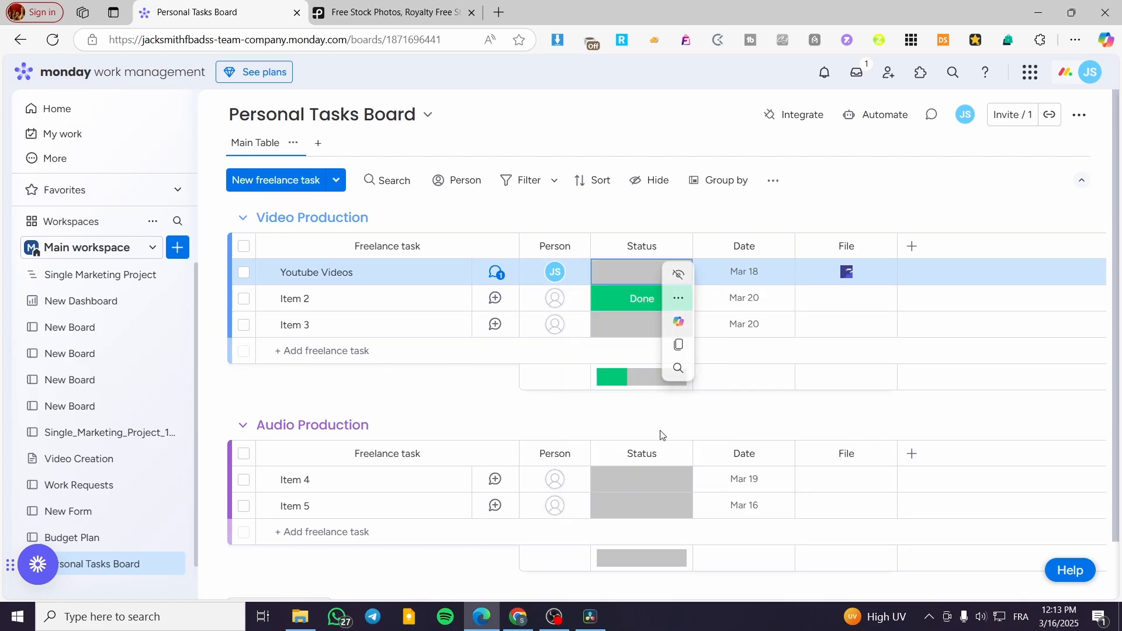
left_click(636, 276)
left_click(640, 433)
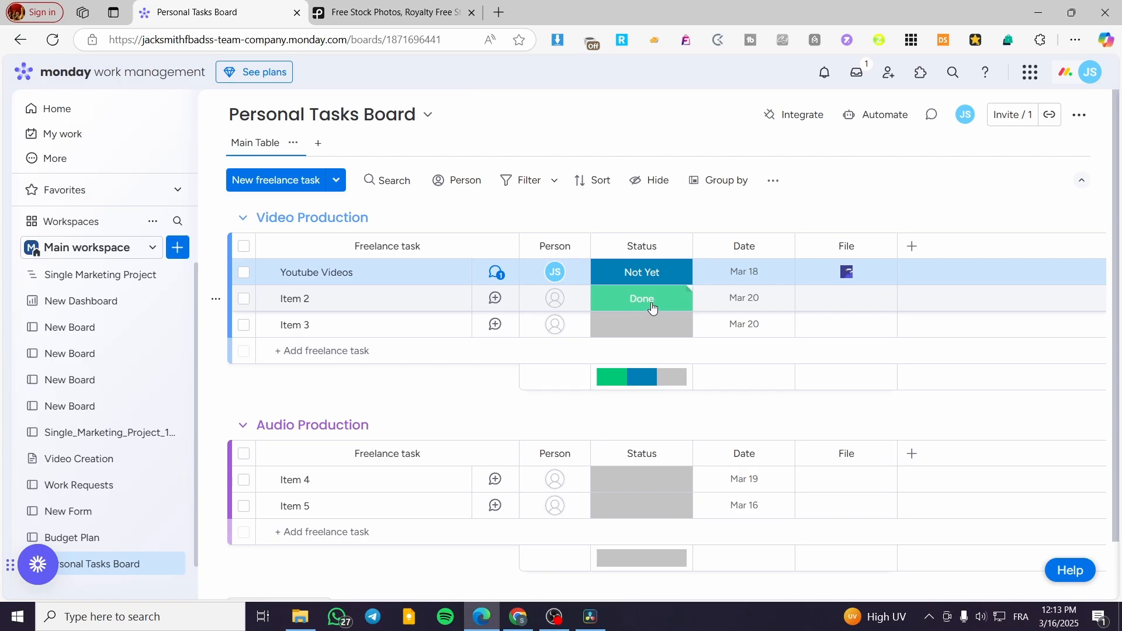
left_click(652, 308)
left_click(639, 343)
Open Item 2 and begin an update reading "Collecting Topics"
left_click(357, 302)
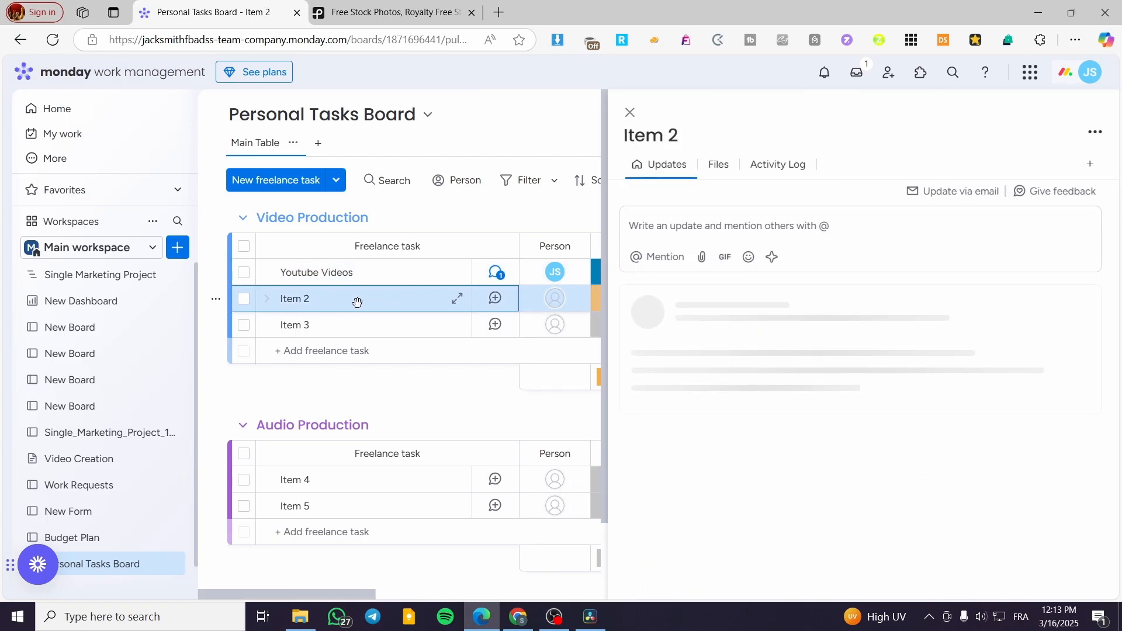
left_click(747, 225)
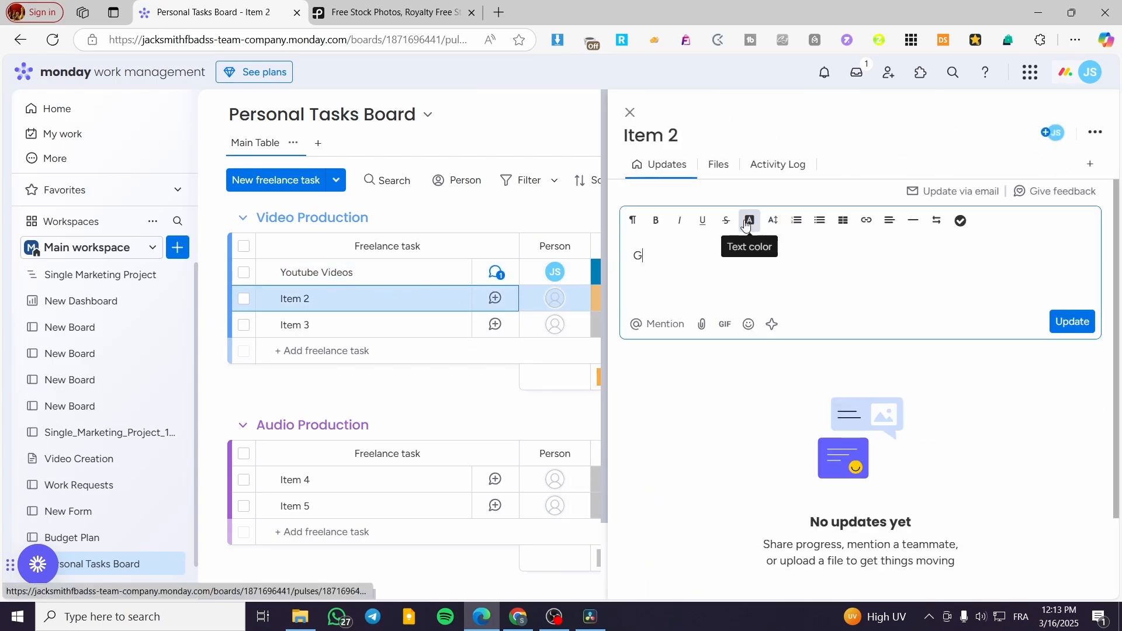
key("BackSpace")
key("BackSpace")
key("BackSpace")
type("Collecting Topics")
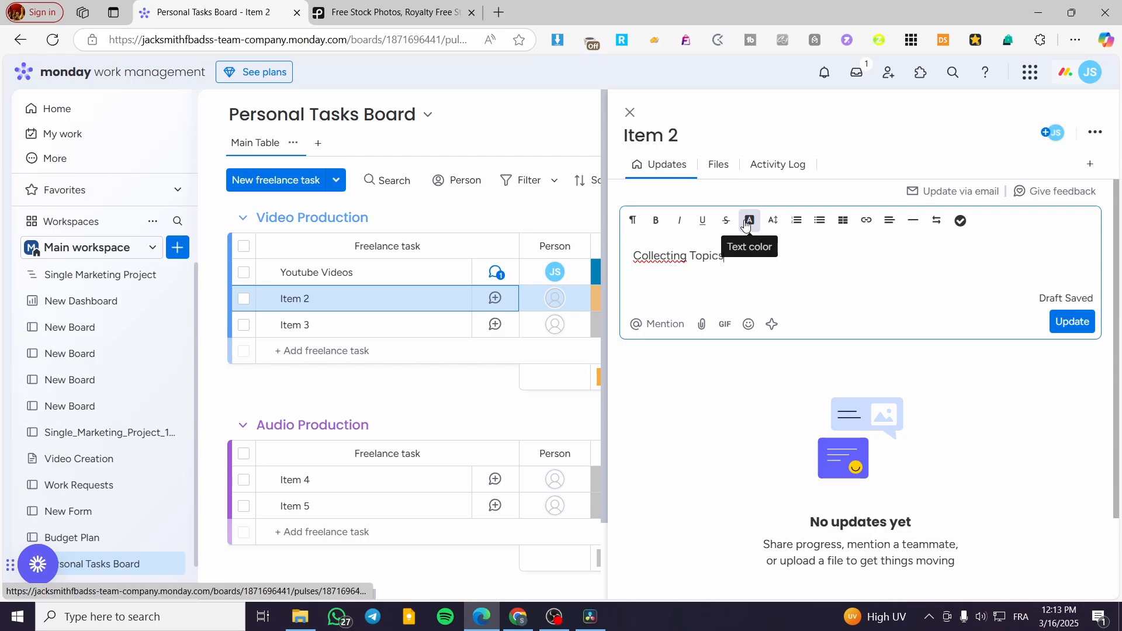
Copy the drafted update text and use it to rename Item 2 as "Collecting Topics"
left_click_drag(740, 259, 609, 254)
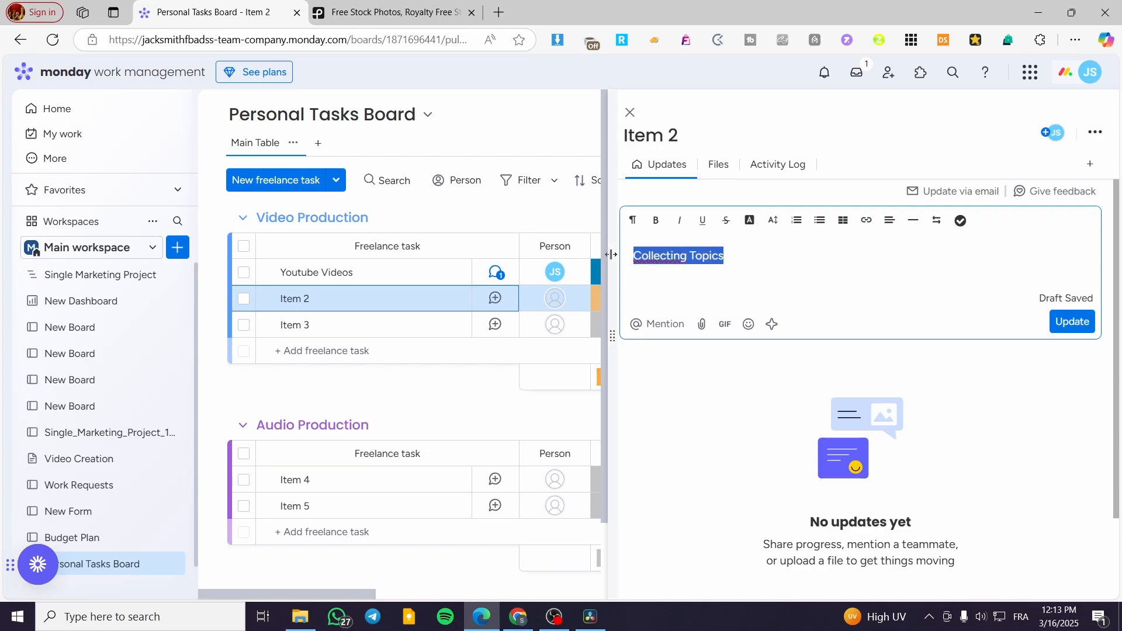
key("ctrl+c")
left_click(661, 135)
key("ctrl+v")
Extend the draft to "Collecting Topics From youtube competitors channels" and post the update
left_click(766, 266)
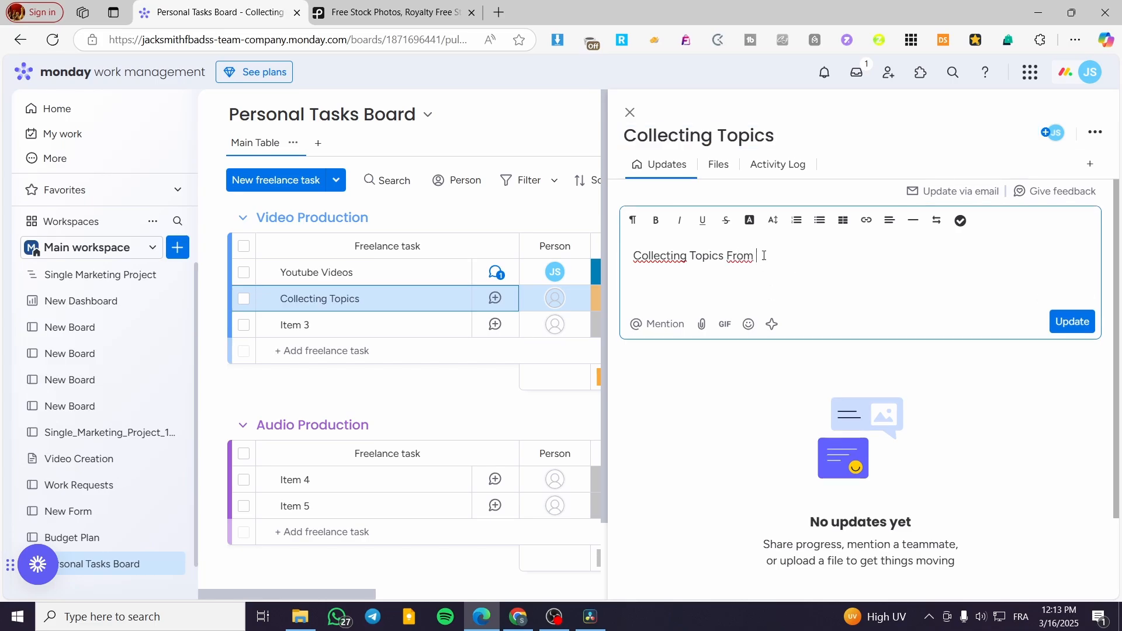
type("From youy")
key("BackSpace")
type("tube compet")
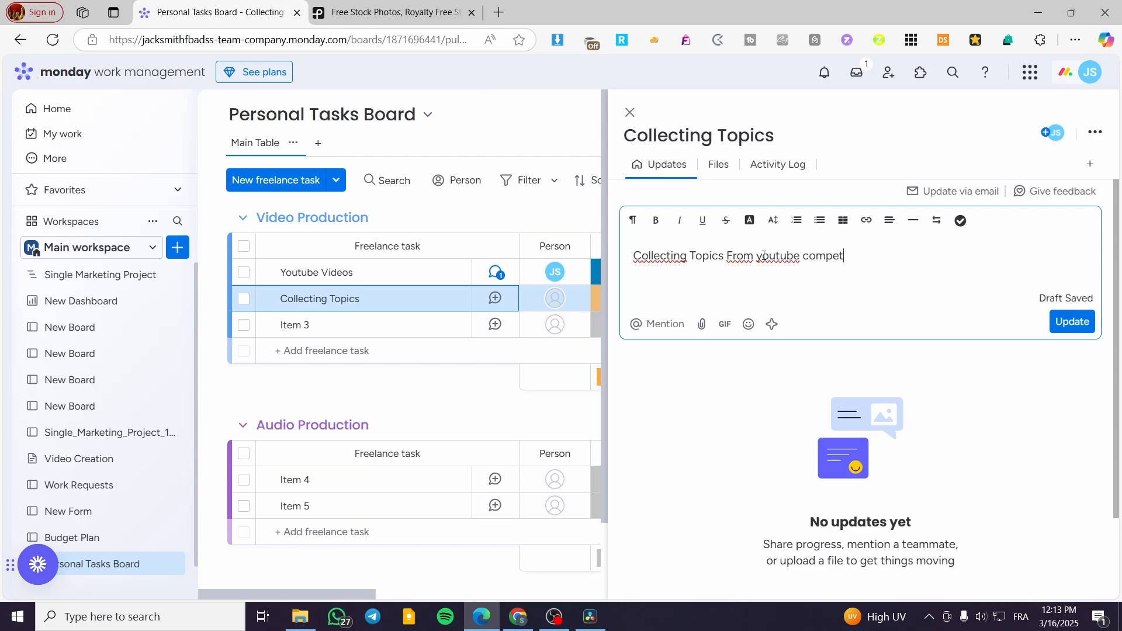
type("itors channels")
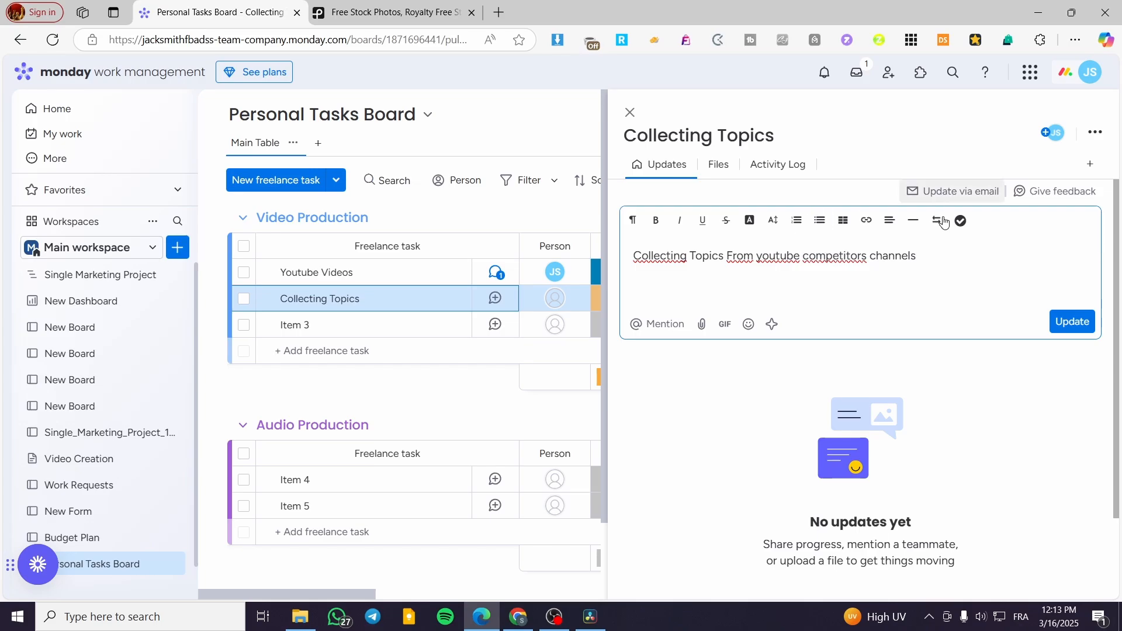
left_click(1067, 322)
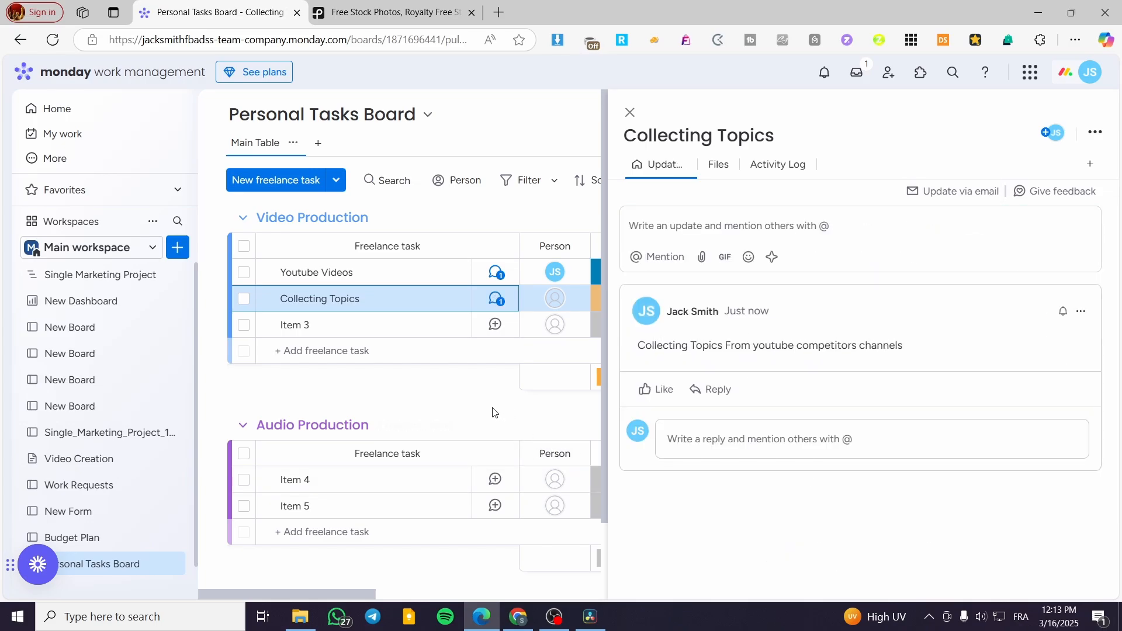
Assign the Collecting Topics task to the board owner and close the item's details
left_click(562, 302)
left_click(550, 391)
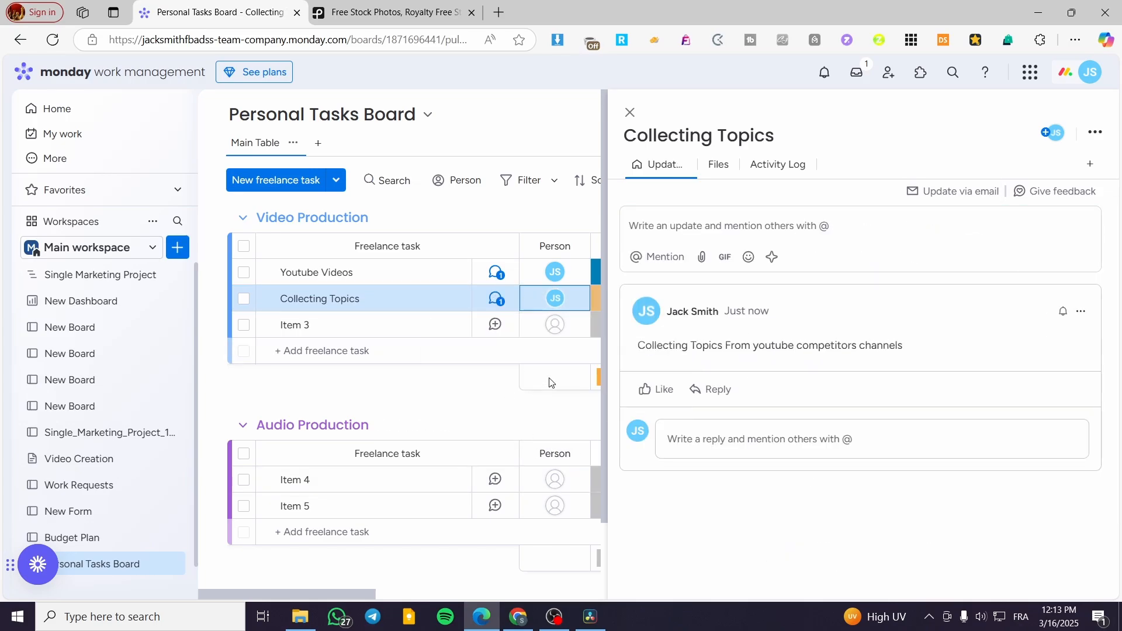
left_click(630, 112)
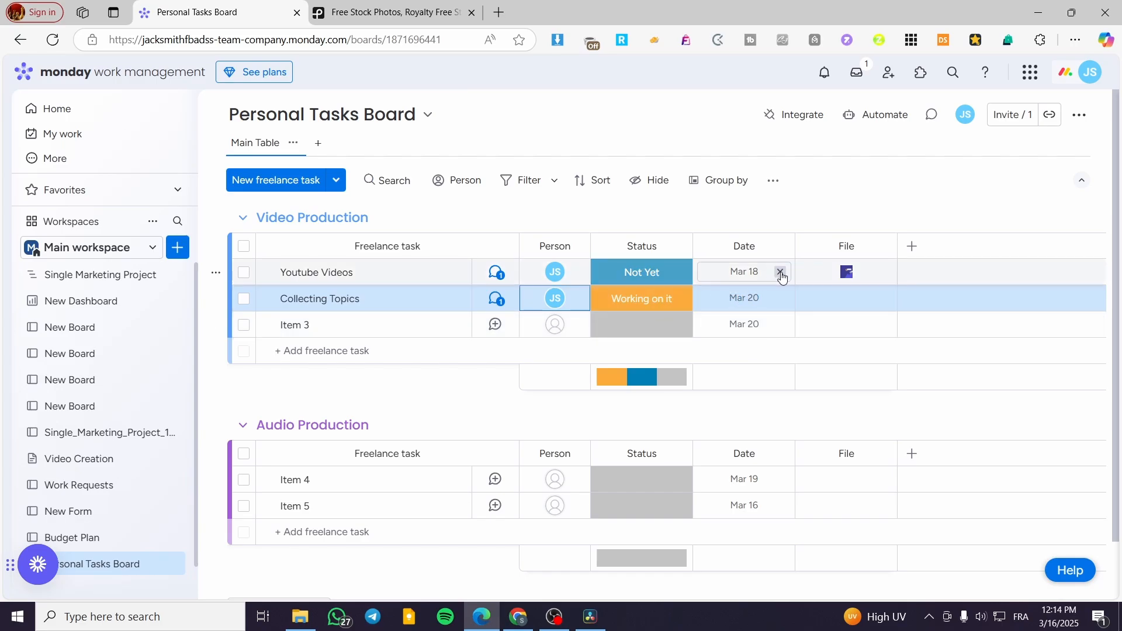
Clear the dates of Youtube Videos and Collecting Topics, and rename the Date column "Start Date"
left_click(781, 273)
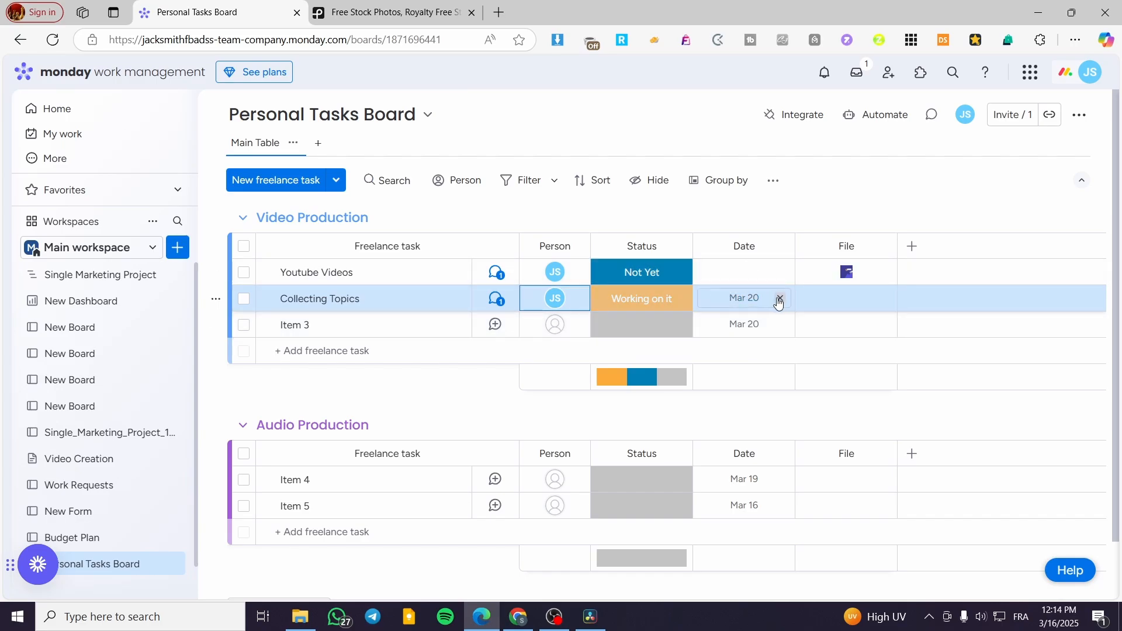
left_click(779, 299)
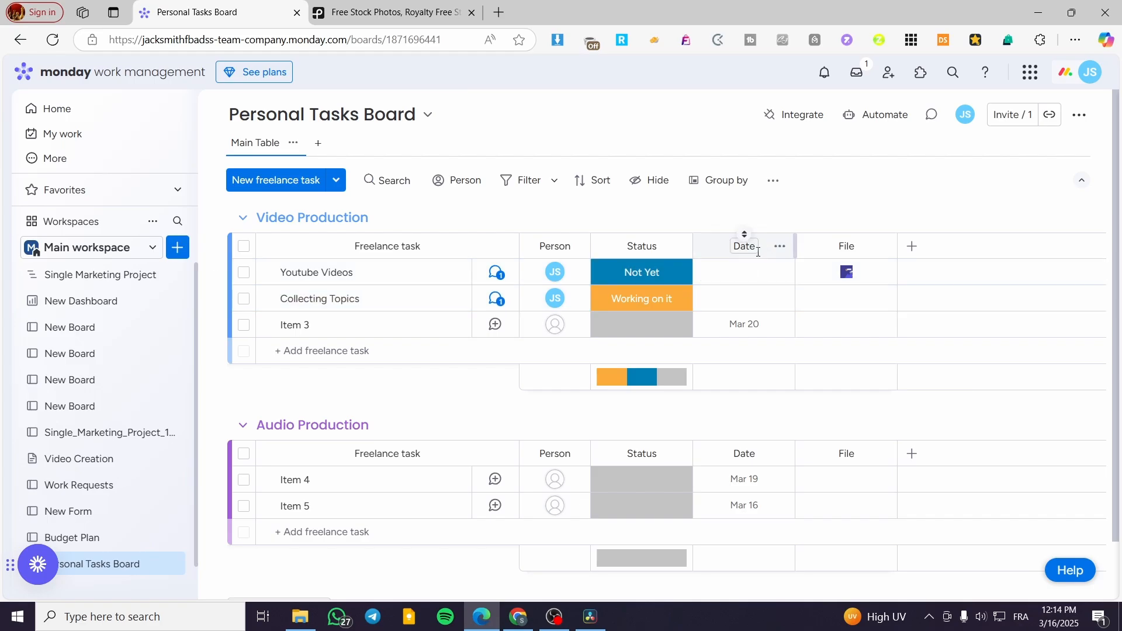
left_click(753, 247)
type("Start")
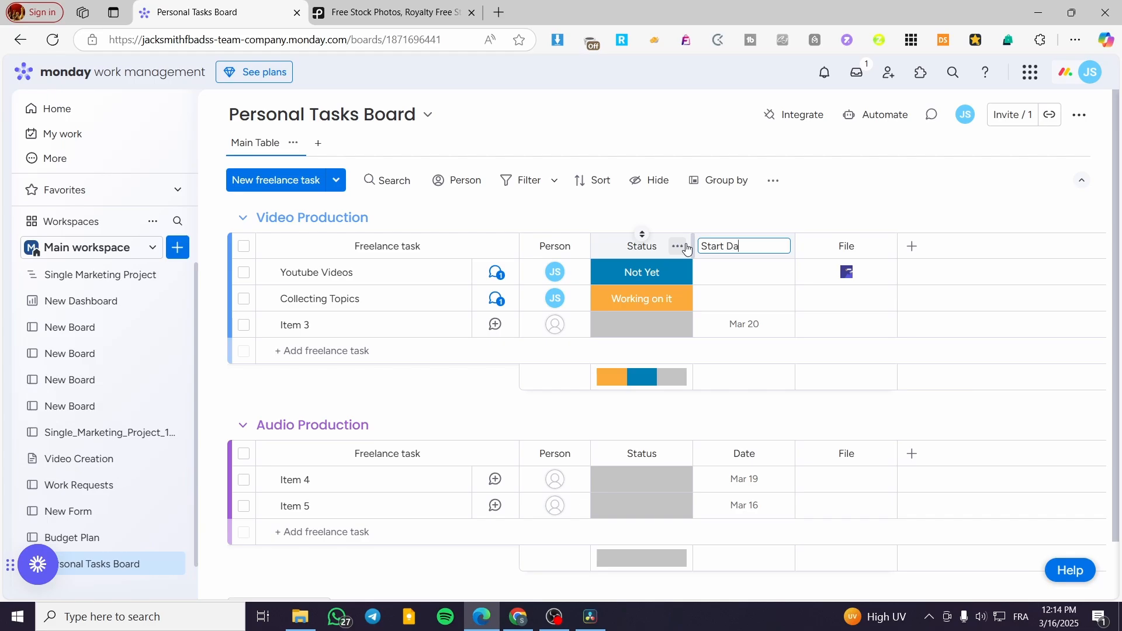
type(" Date")
Set the start date of the Collecting Topics task to March 16, 2025
left_click(744, 298)
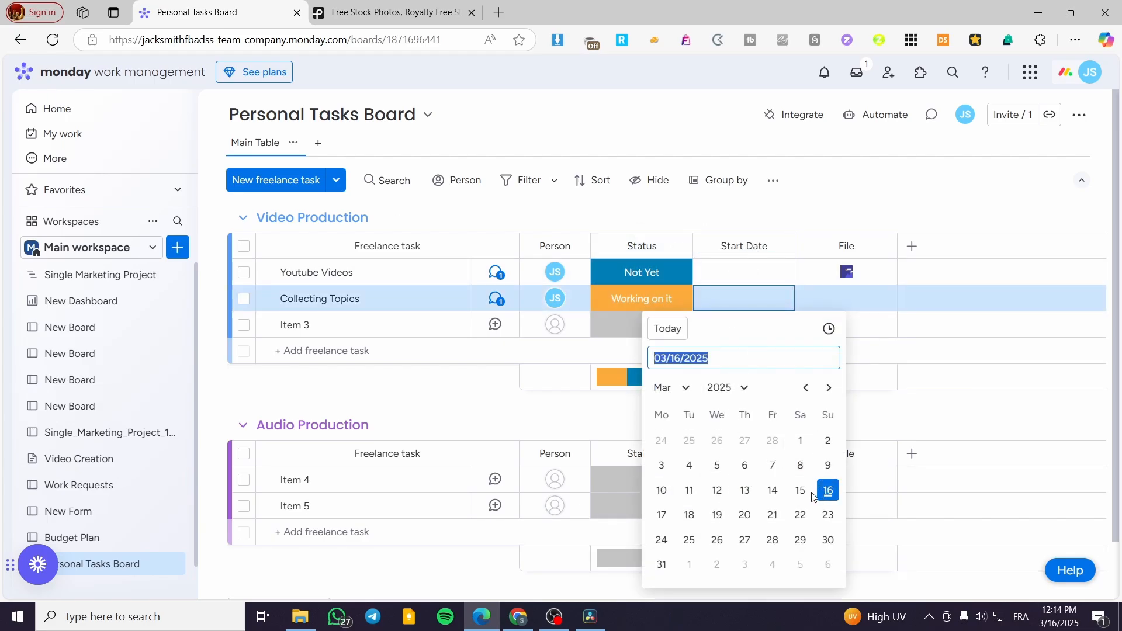
left_click(827, 491)
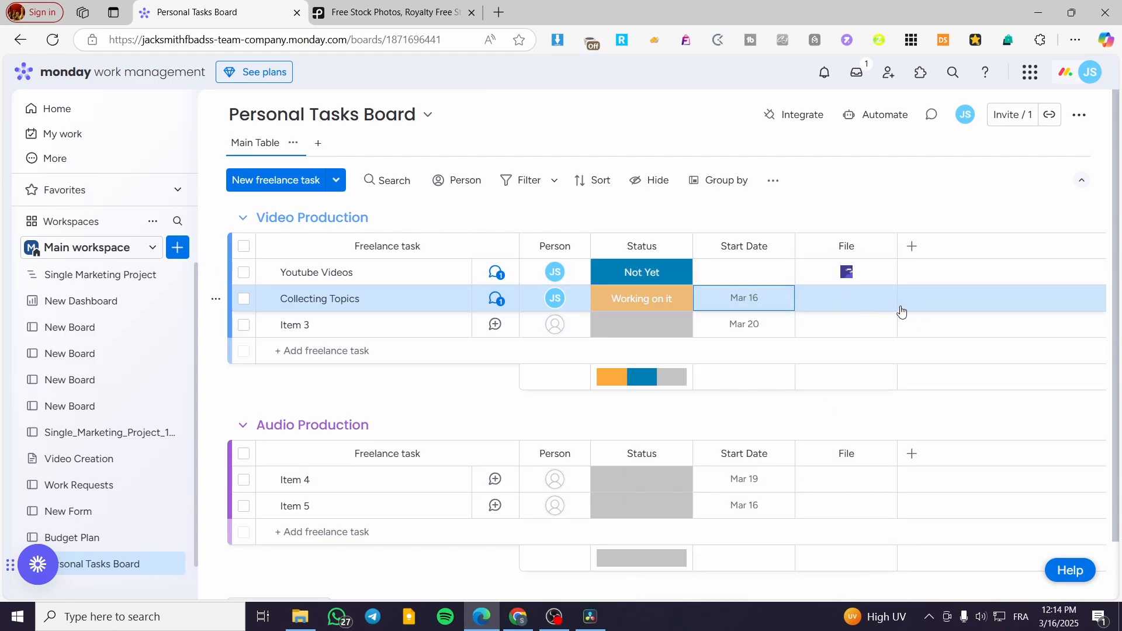
left_click(842, 298)
left_click(938, 295)
Add a Priority column to the board and move it between the Status and Start Date columns
left_click(911, 246)
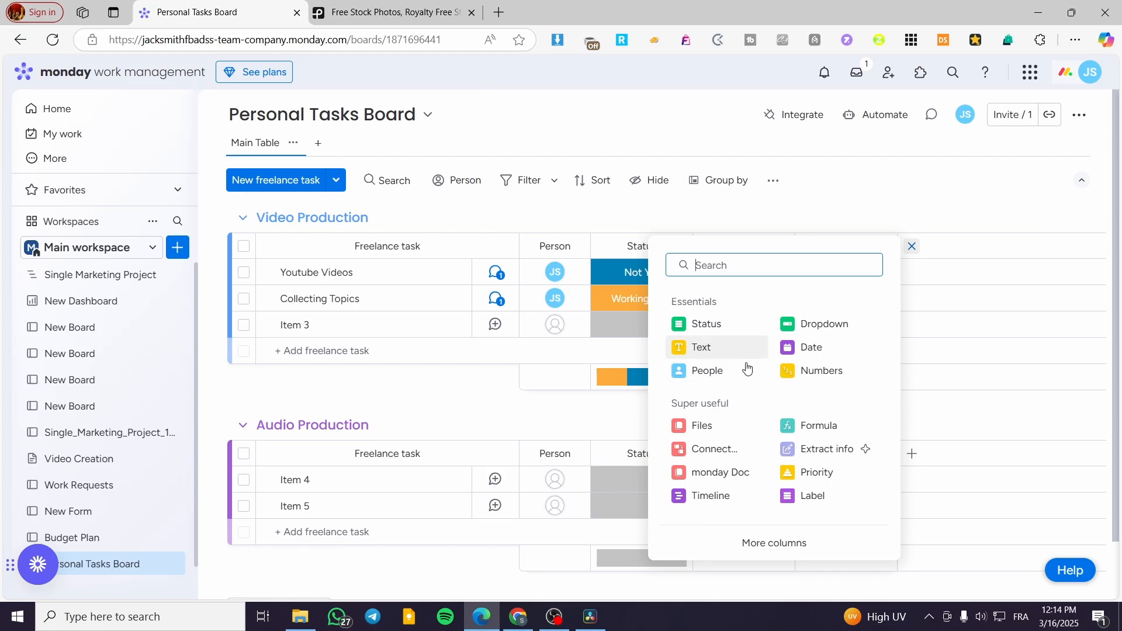
left_click(826, 473)
left_click(951, 249)
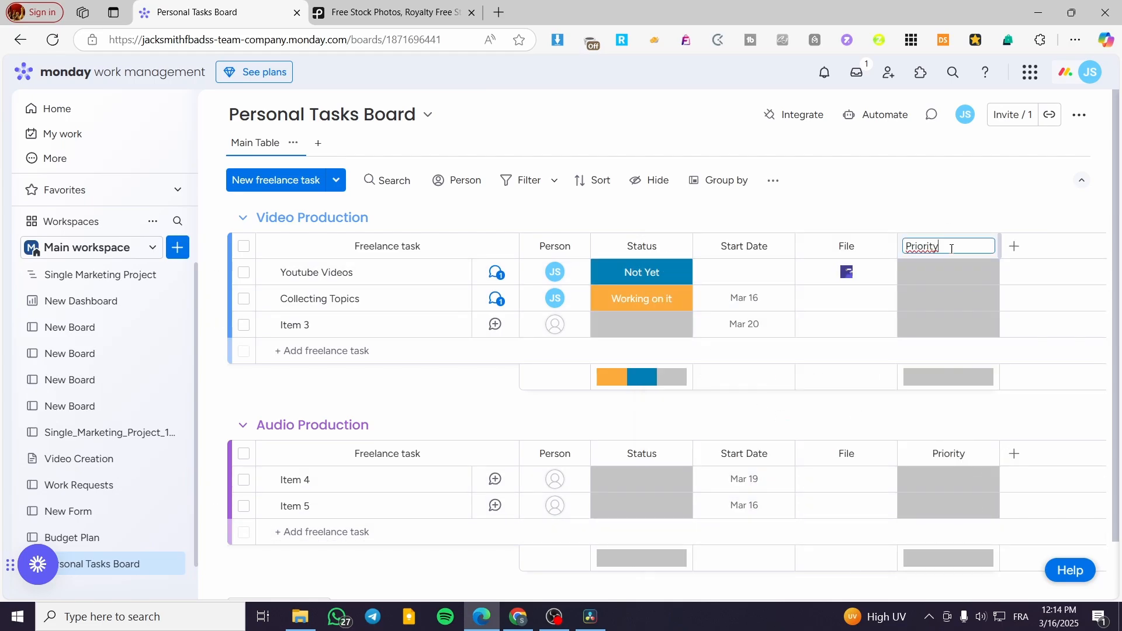
left_click(906, 229)
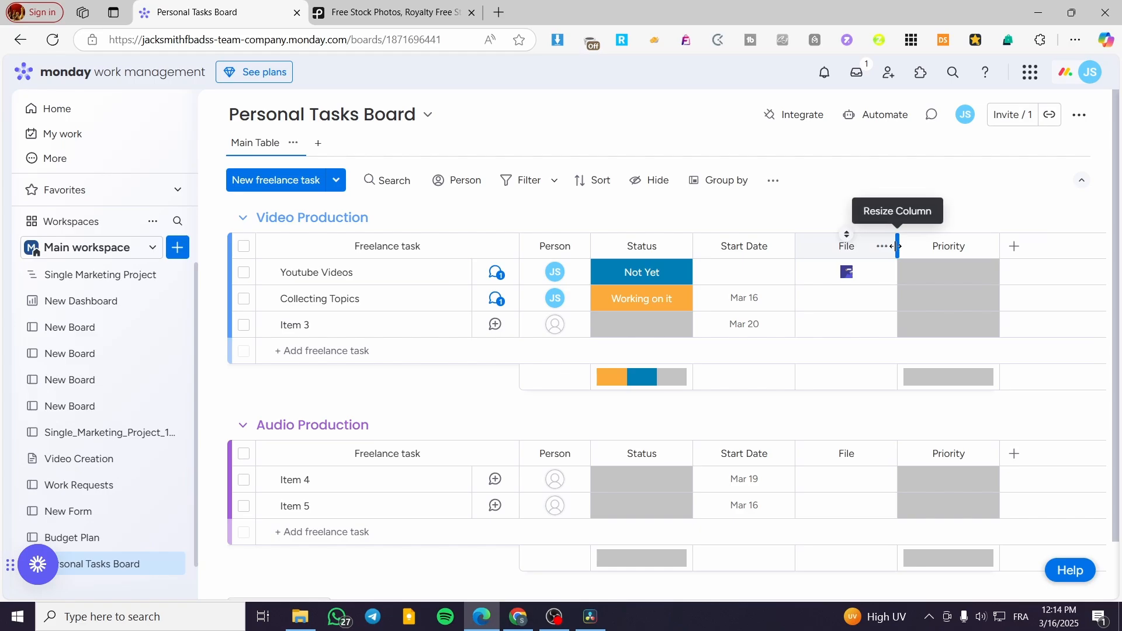
left_click_drag(899, 243, 690, 245)
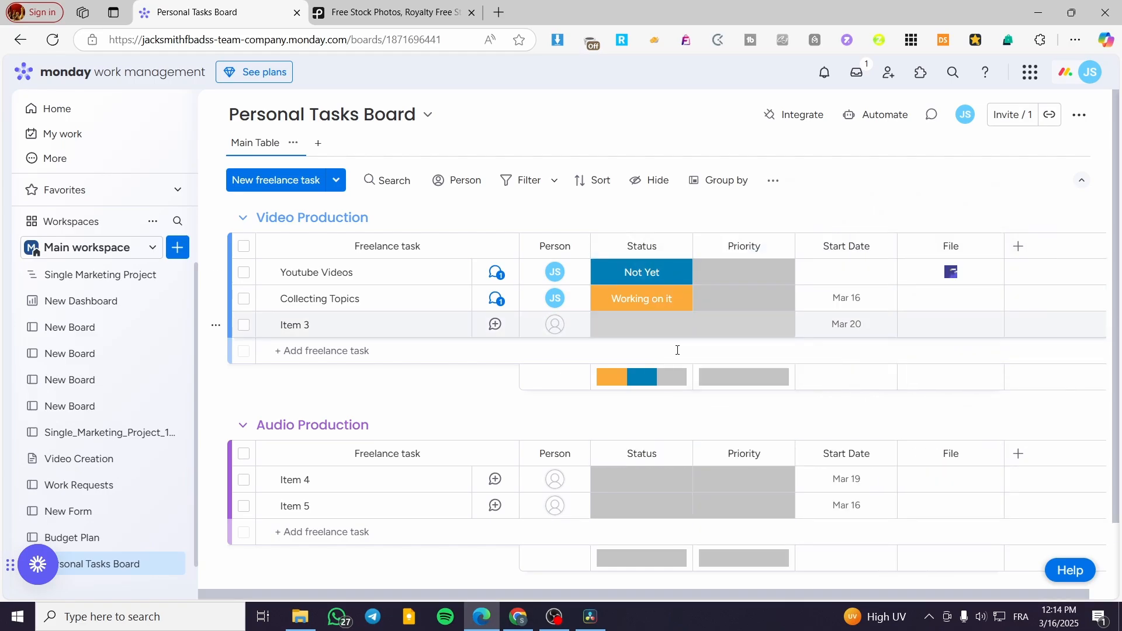
Set the priority of Youtube Videos to High and of Collecting Topics to Medium
left_click(770, 276)
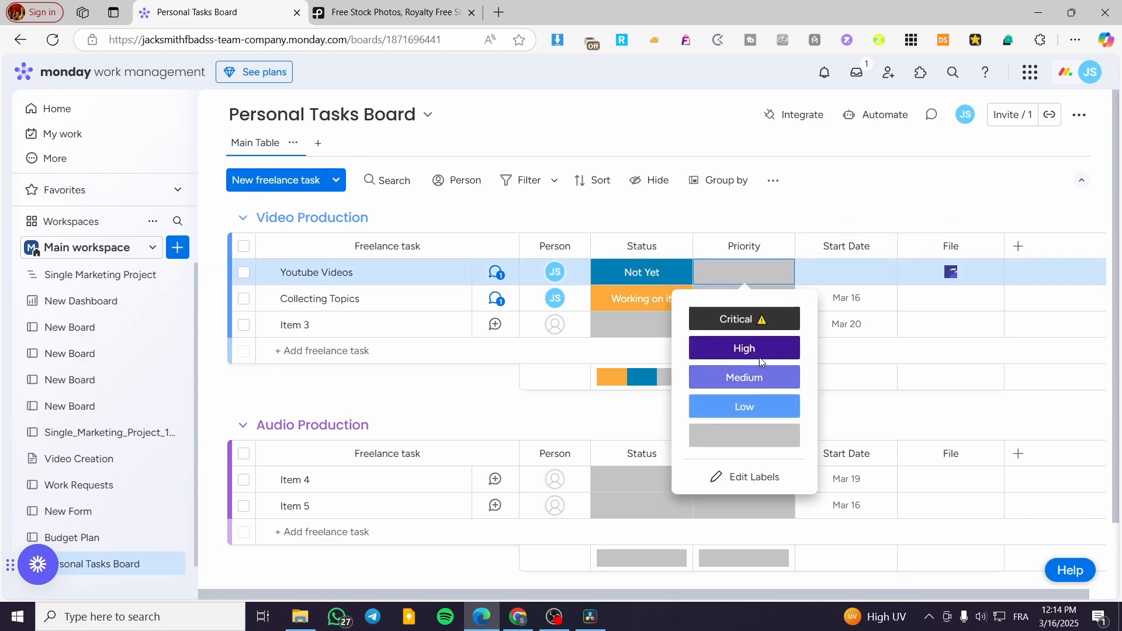
left_click(765, 350)
left_click(769, 300)
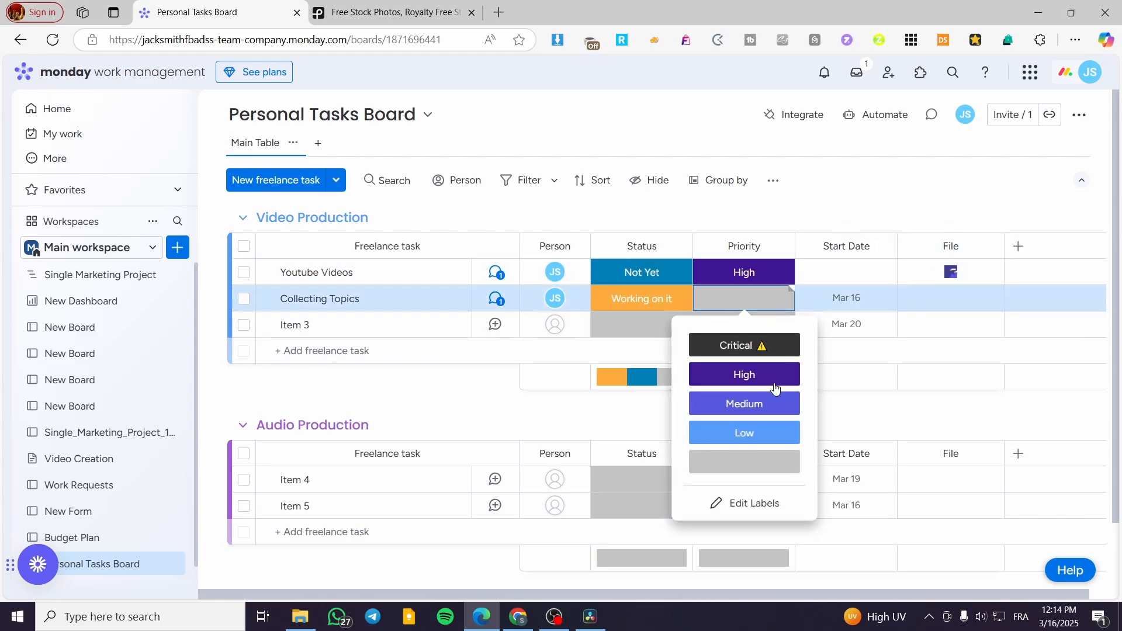
left_click(773, 397)
Add a "Moderate" label to the Priority column and assign it to Item 3
left_click(775, 330)
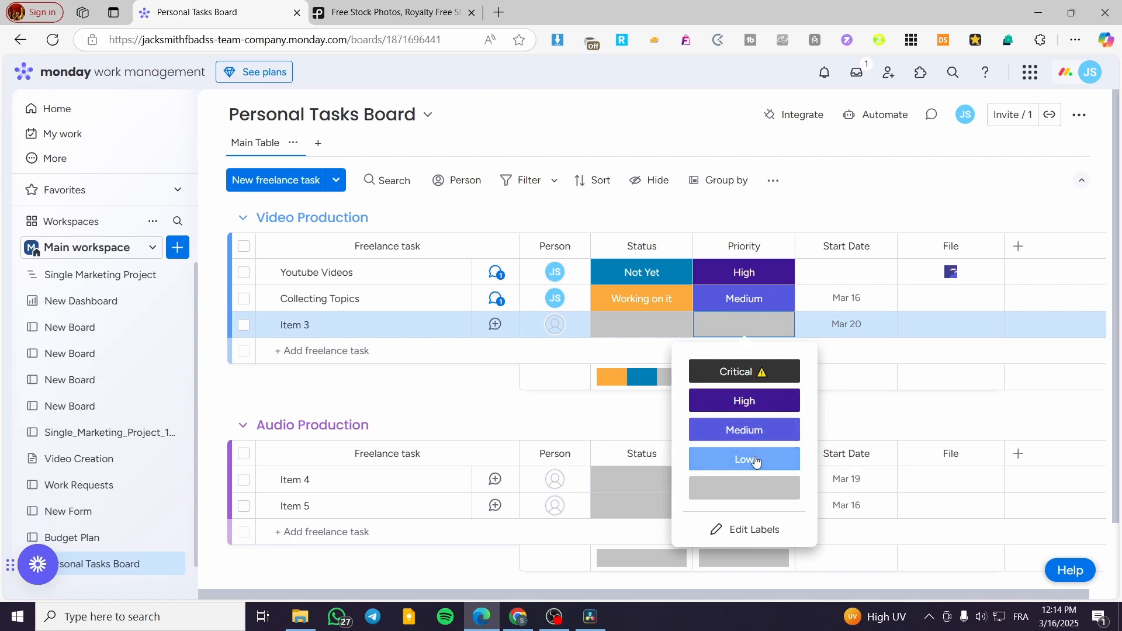
left_click(732, 532)
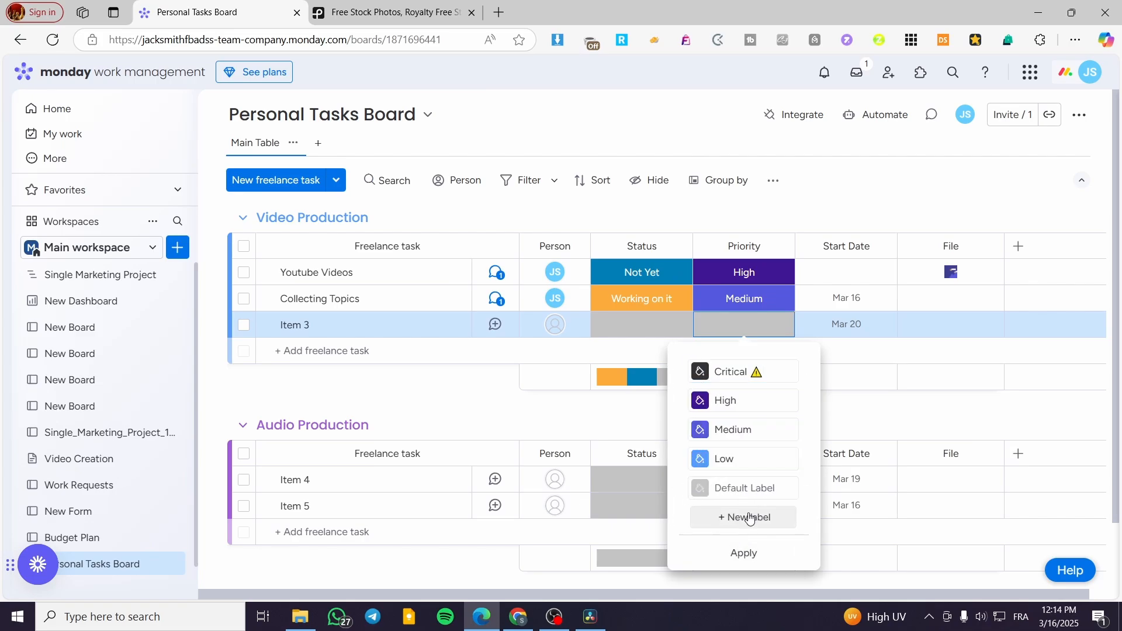
left_click(731, 516)
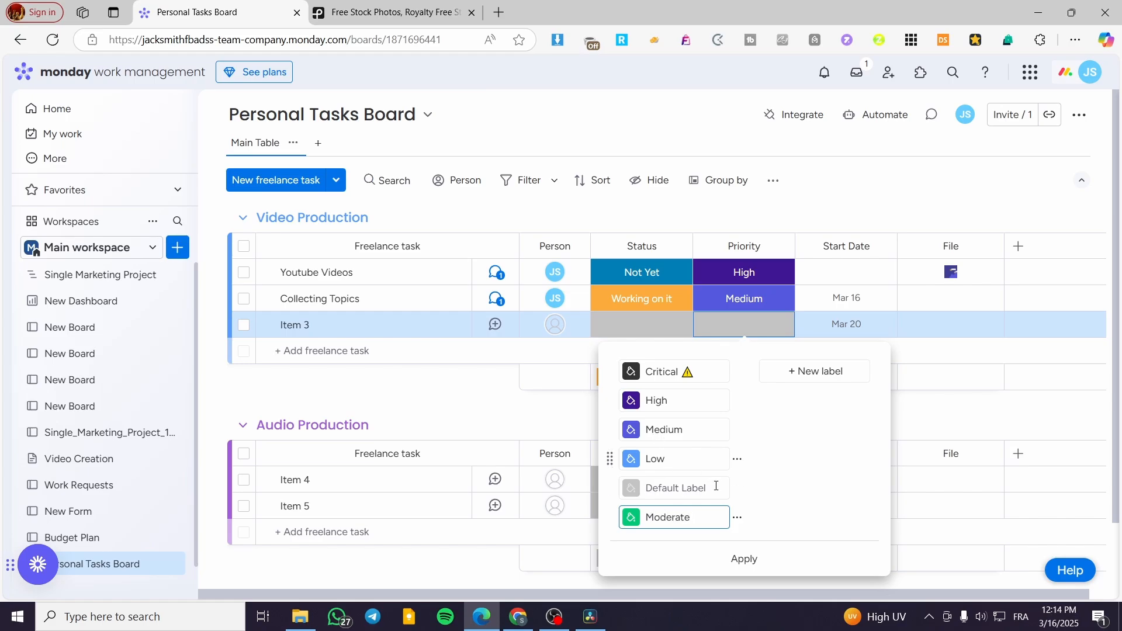
left_click(742, 560)
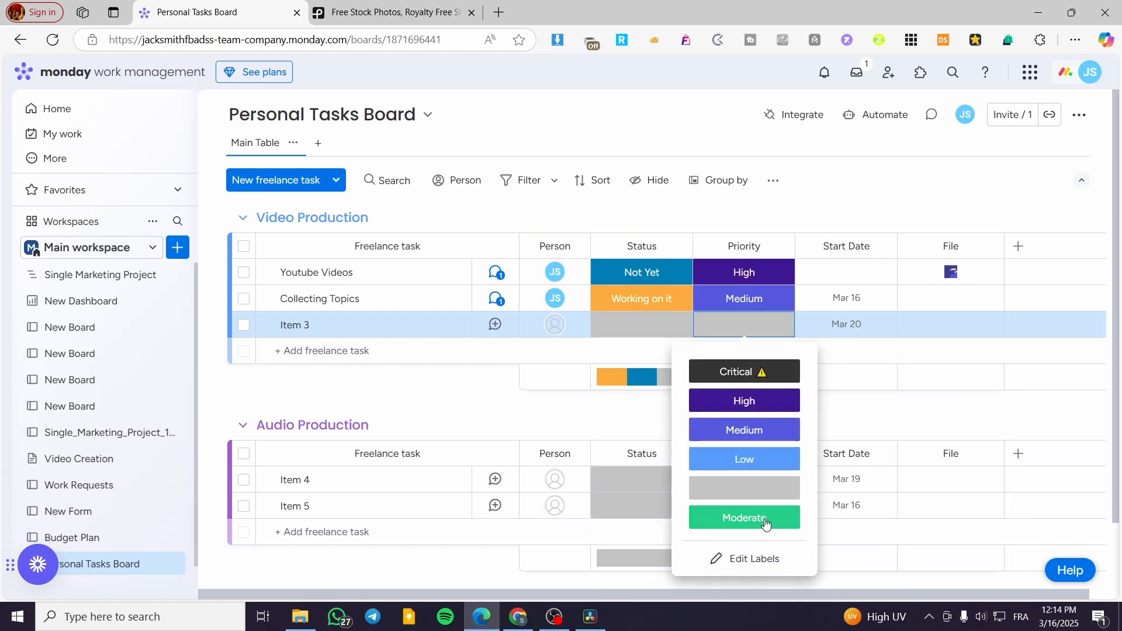
left_click(744, 518)
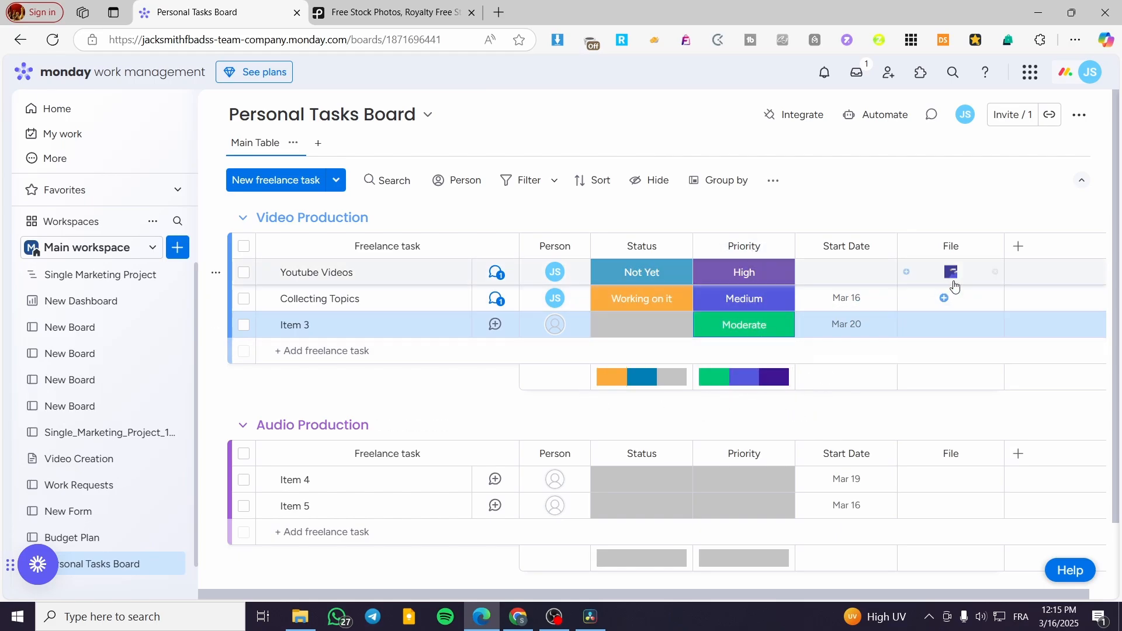
Add a Numbers column to the board and rename it "Number Of Video"
left_click(1018, 246)
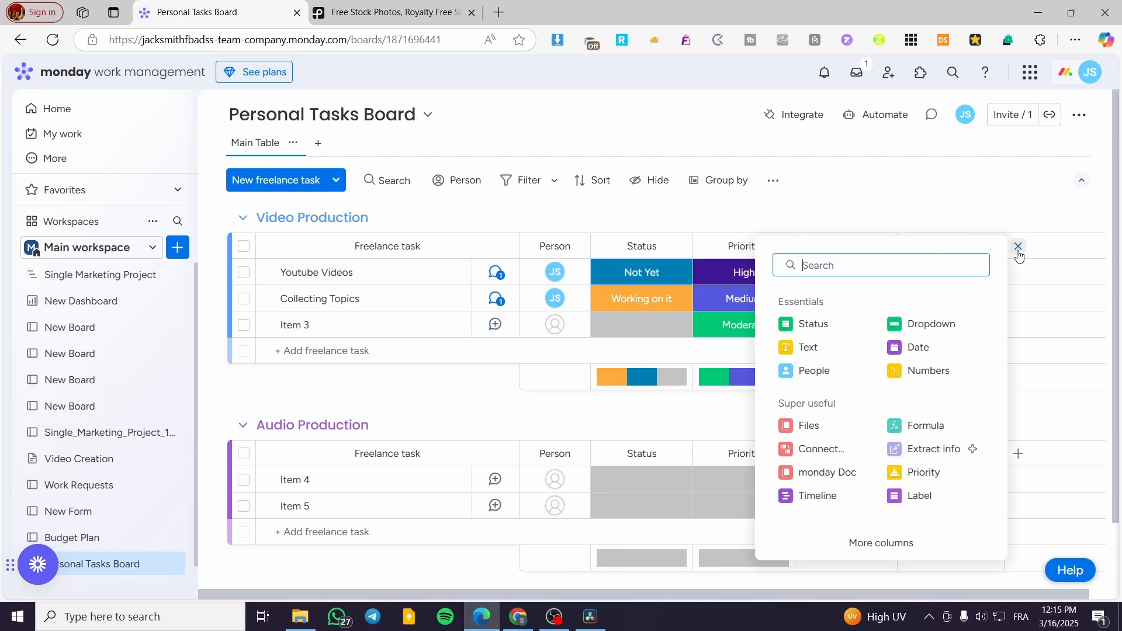
left_click(945, 370)
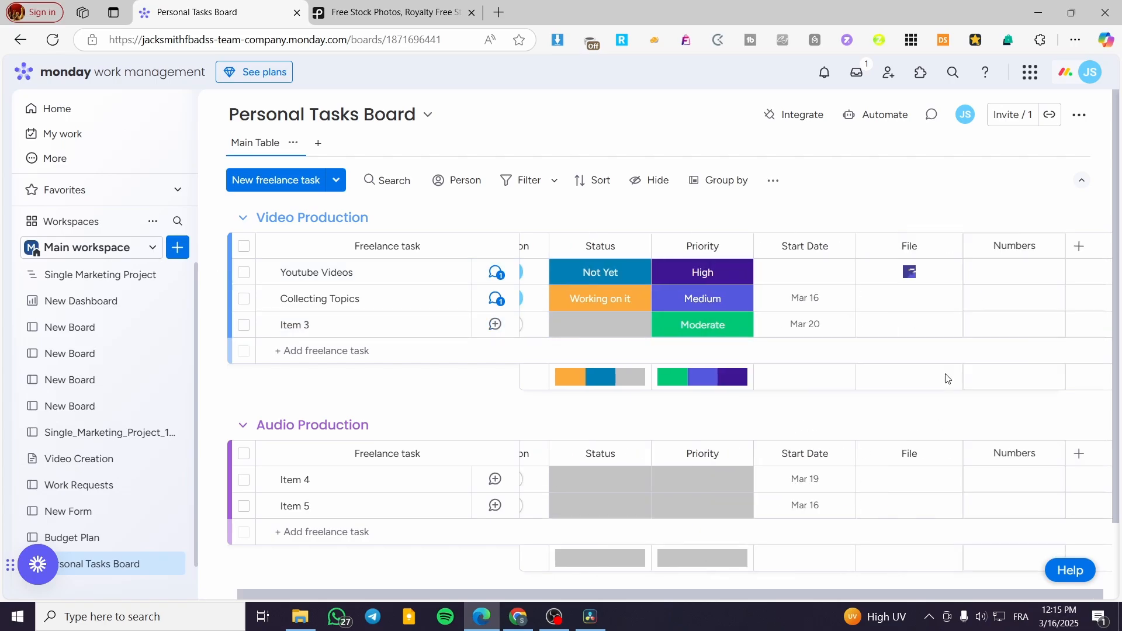
left_click(1023, 248)
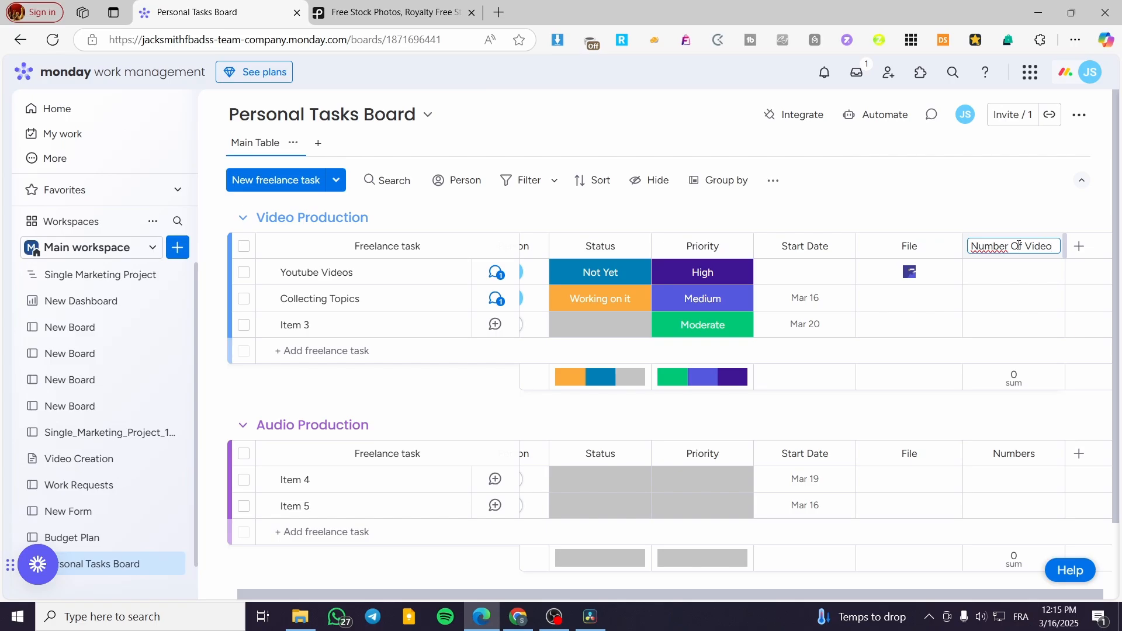
Set Number Of Video to 5 for Youtube Videos and to 2 for Collecting Topics
left_click(1020, 277)
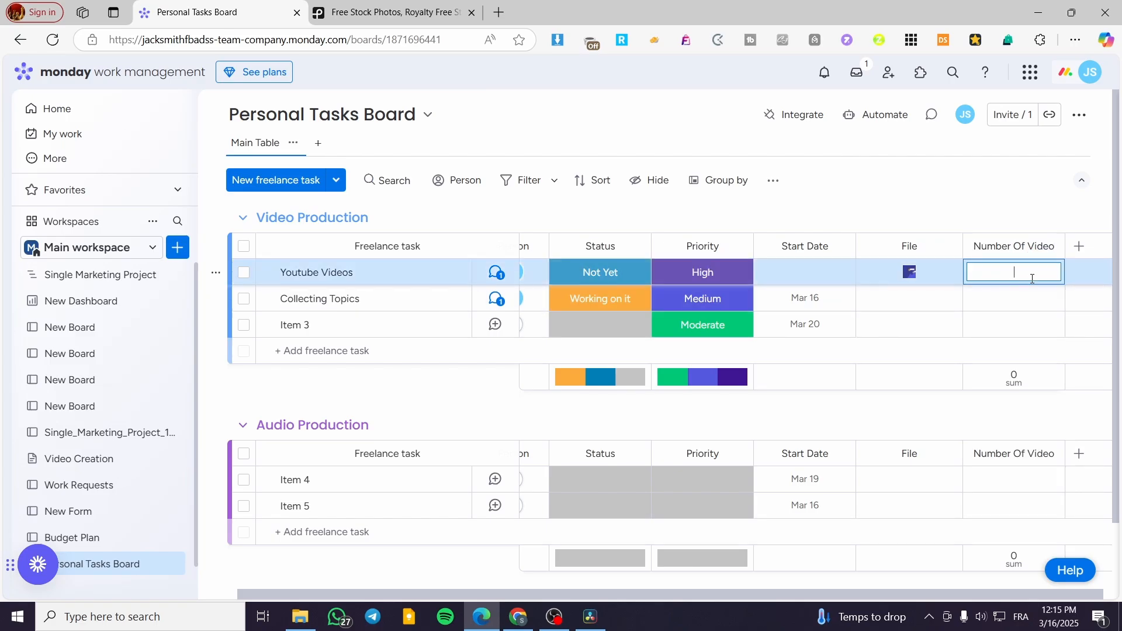
type("5")
left_click(1046, 297)
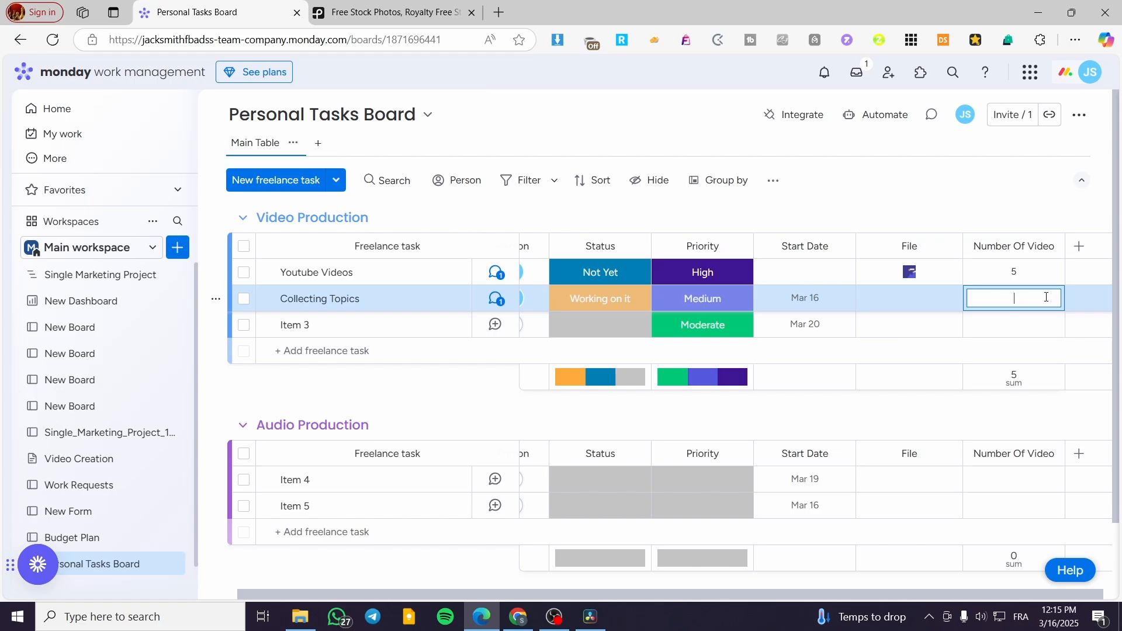
left_click(1004, 352)
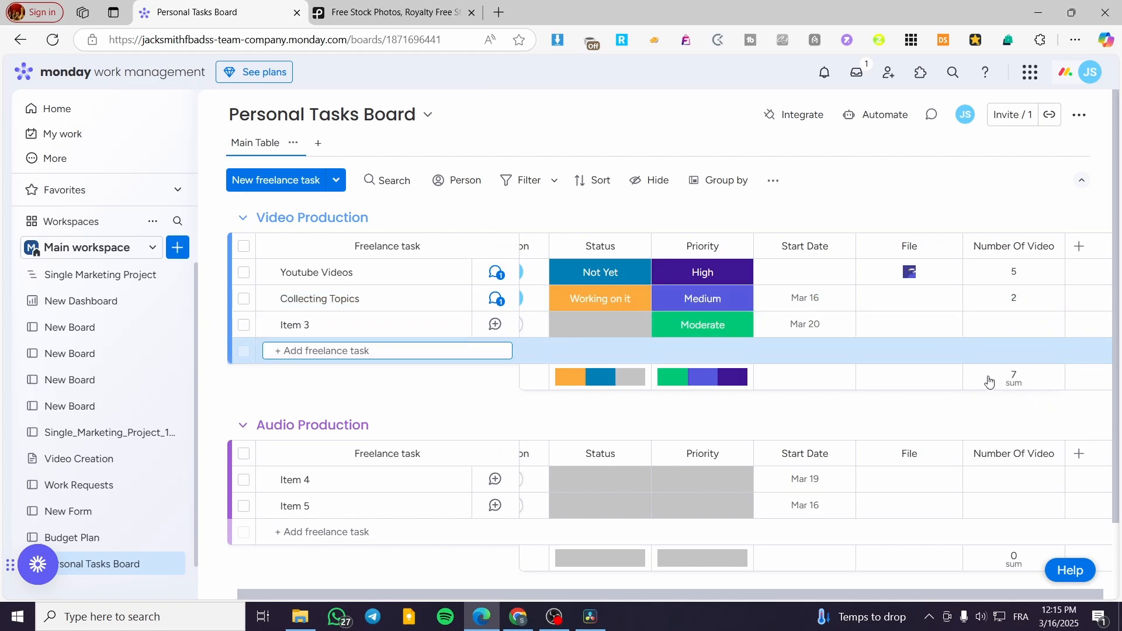
left_click(399, 389)
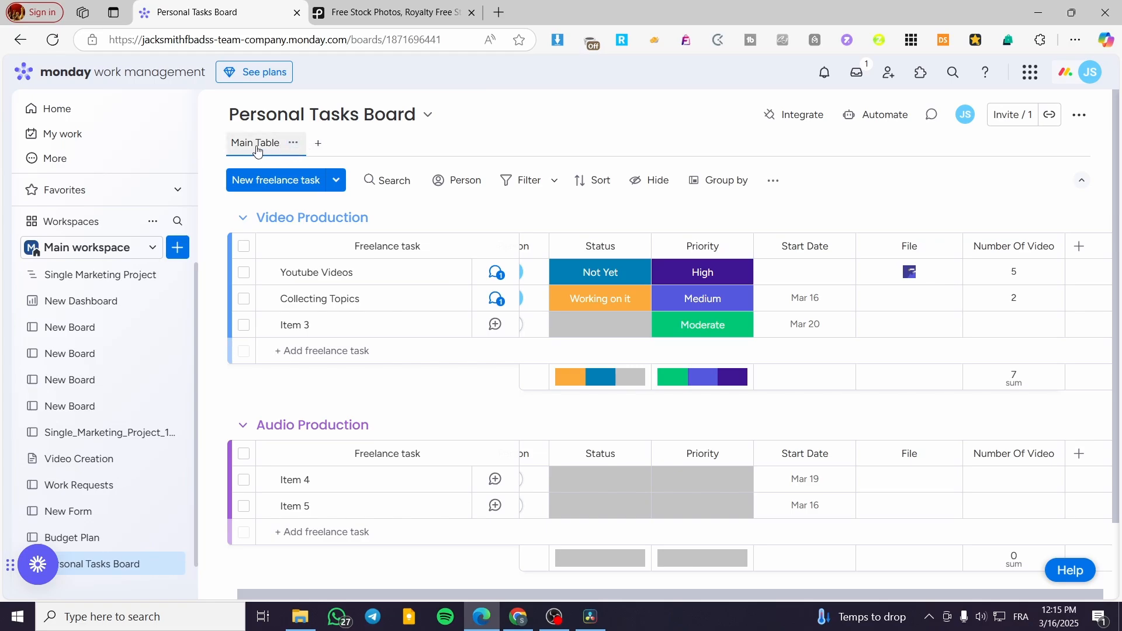
Add a Gantt view and a Chart view to the Personal Tasks Board
left_click(317, 145)
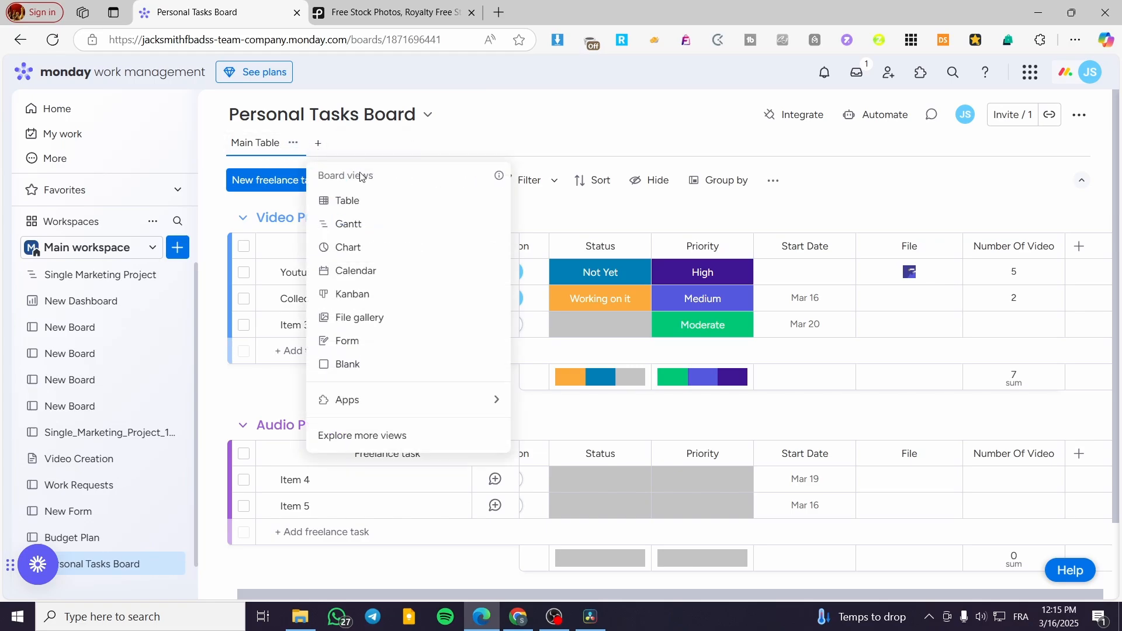
left_click(410, 224)
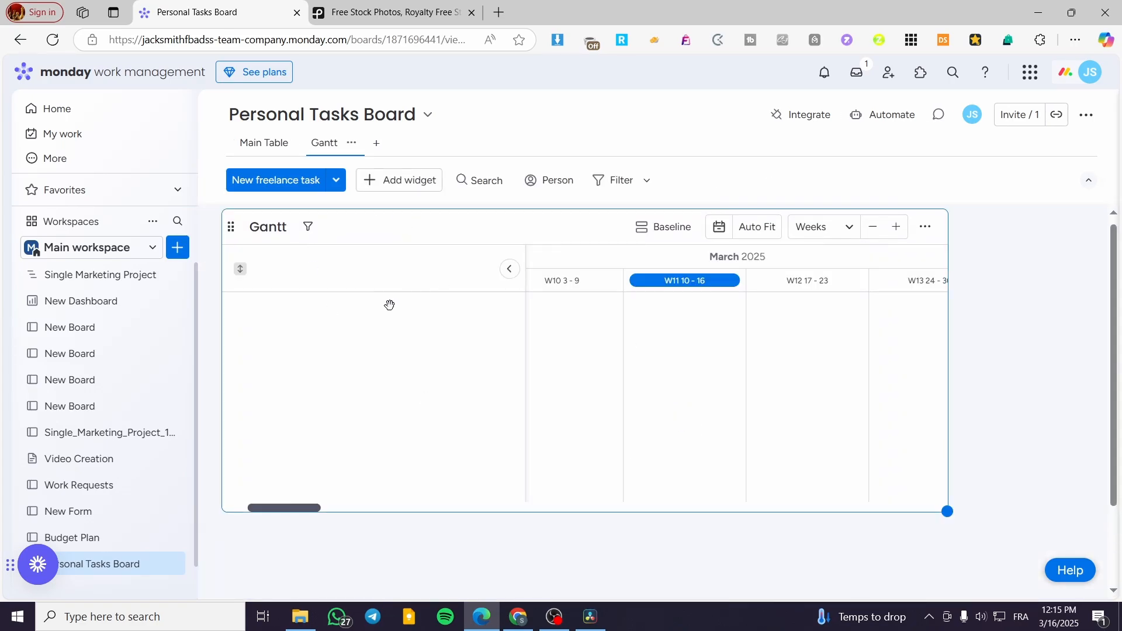
left_click(509, 269)
left_click(236, 272)
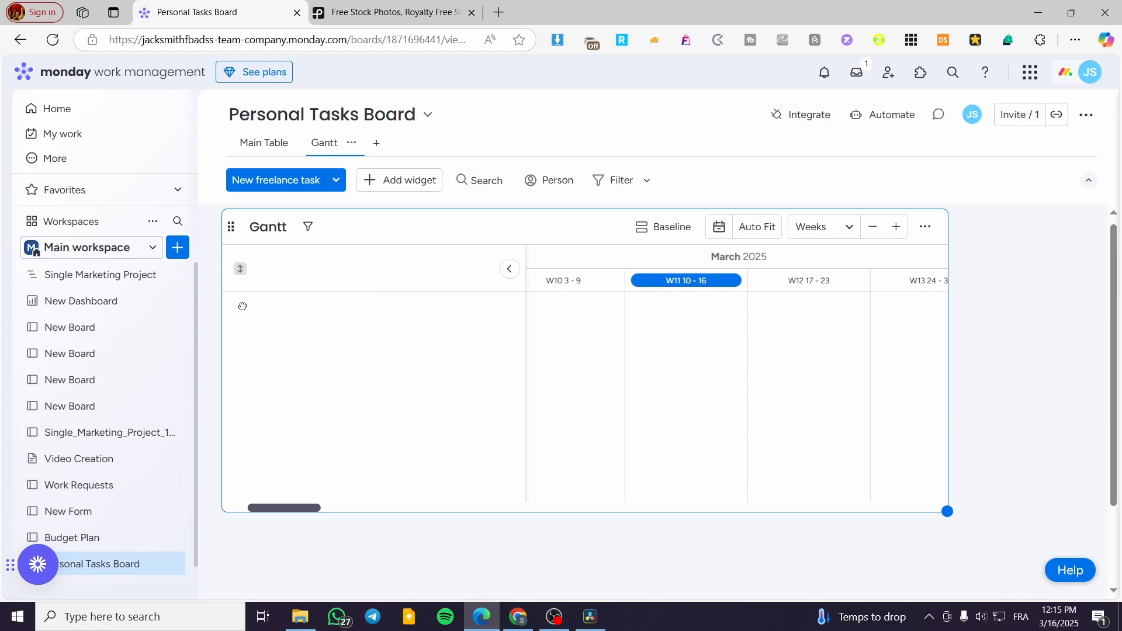
left_click(379, 149)
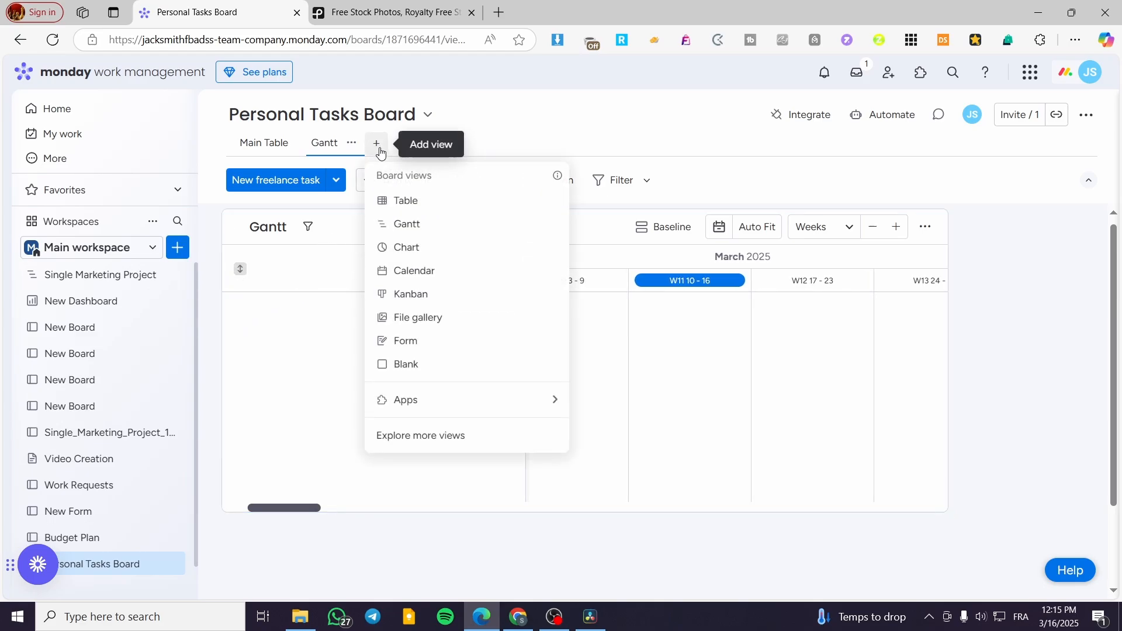
key("Escape")
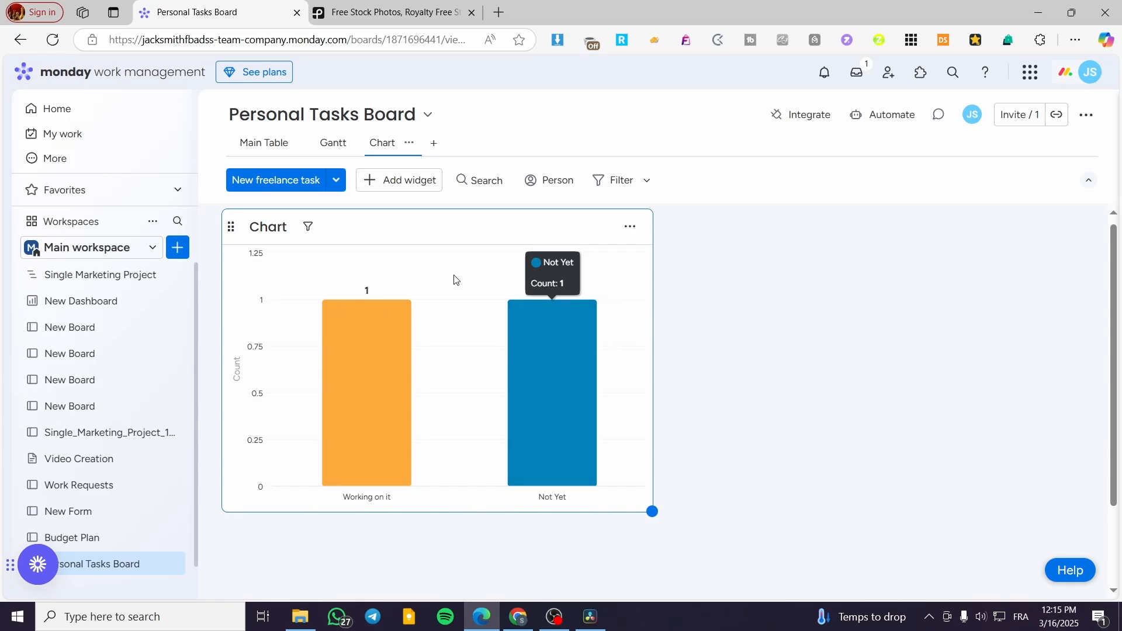
Add a File gallery view to the board and return to the Main Table view
left_click(434, 143)
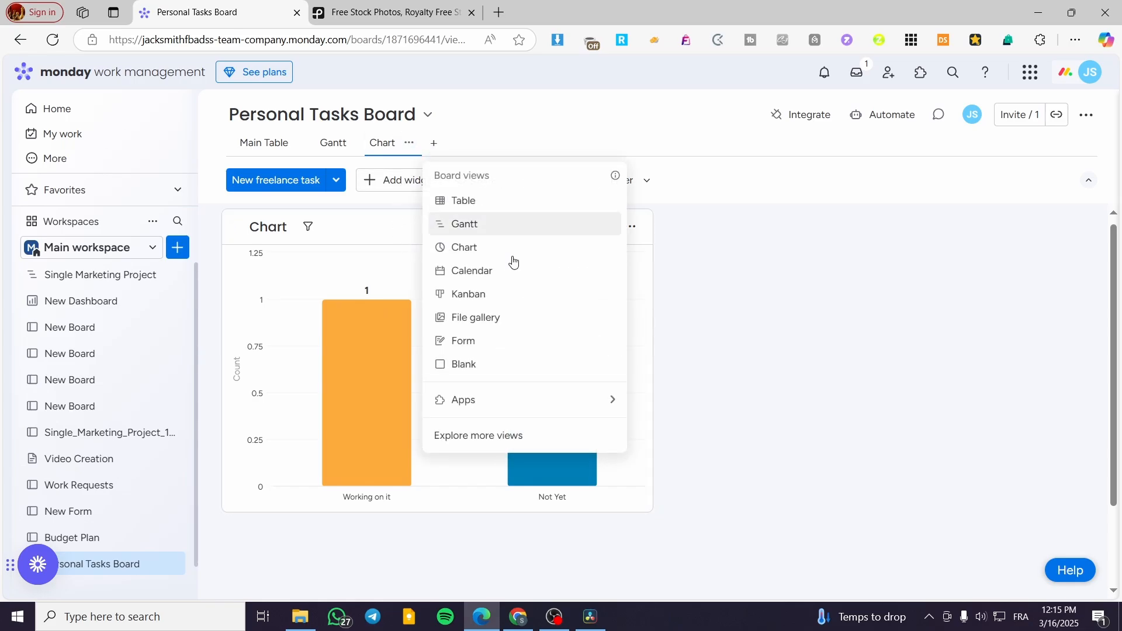
left_click(550, 329)
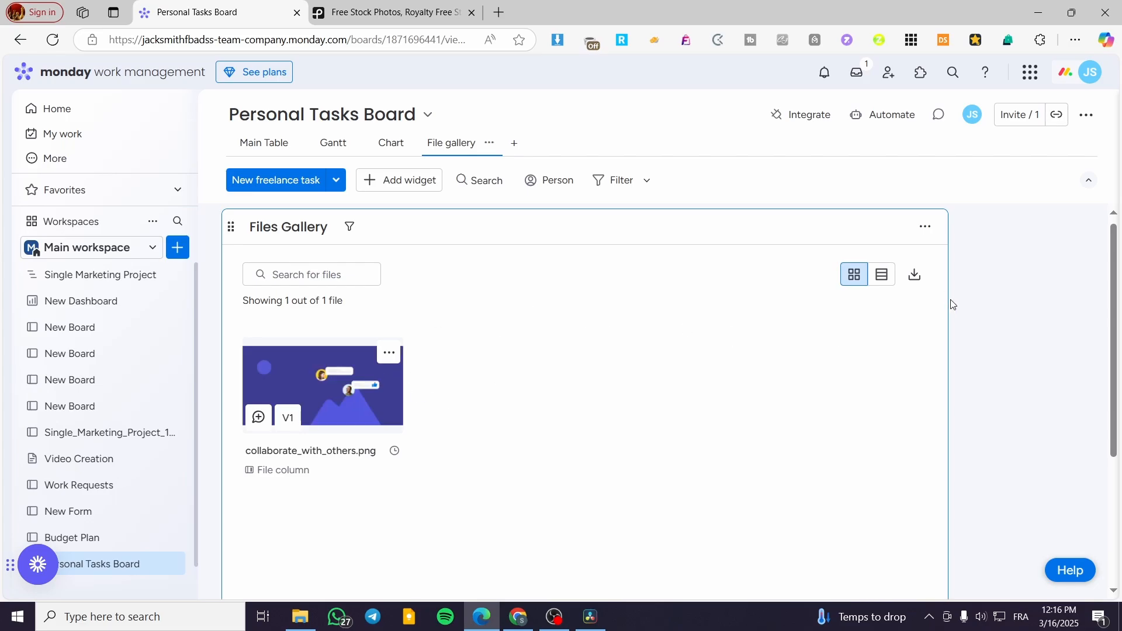
left_click(269, 143)
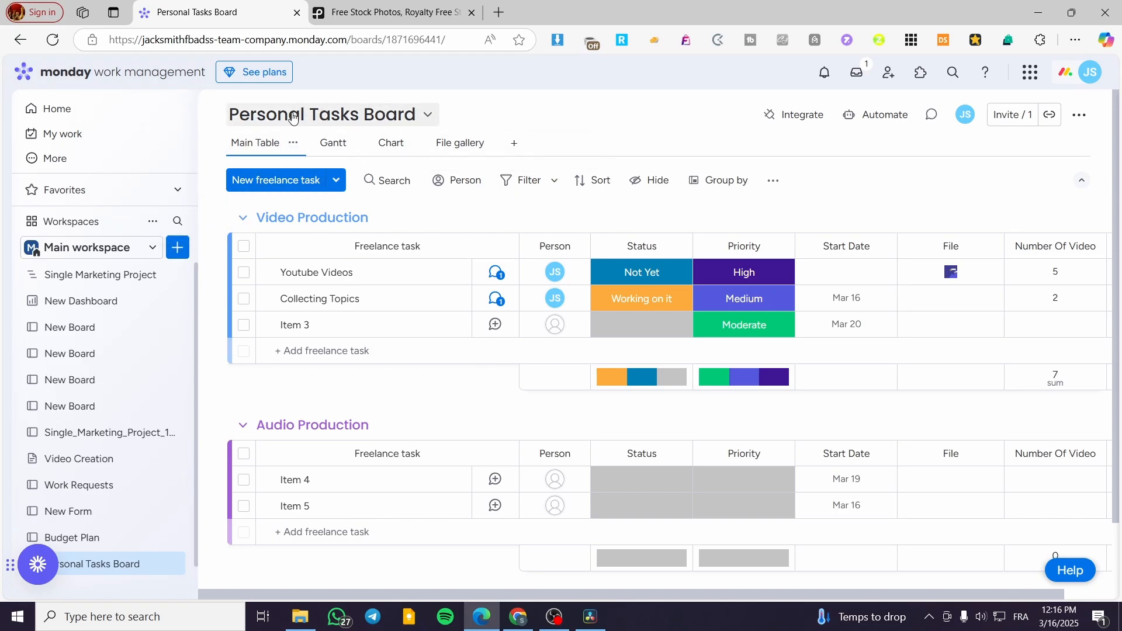
left_click(178, 248)
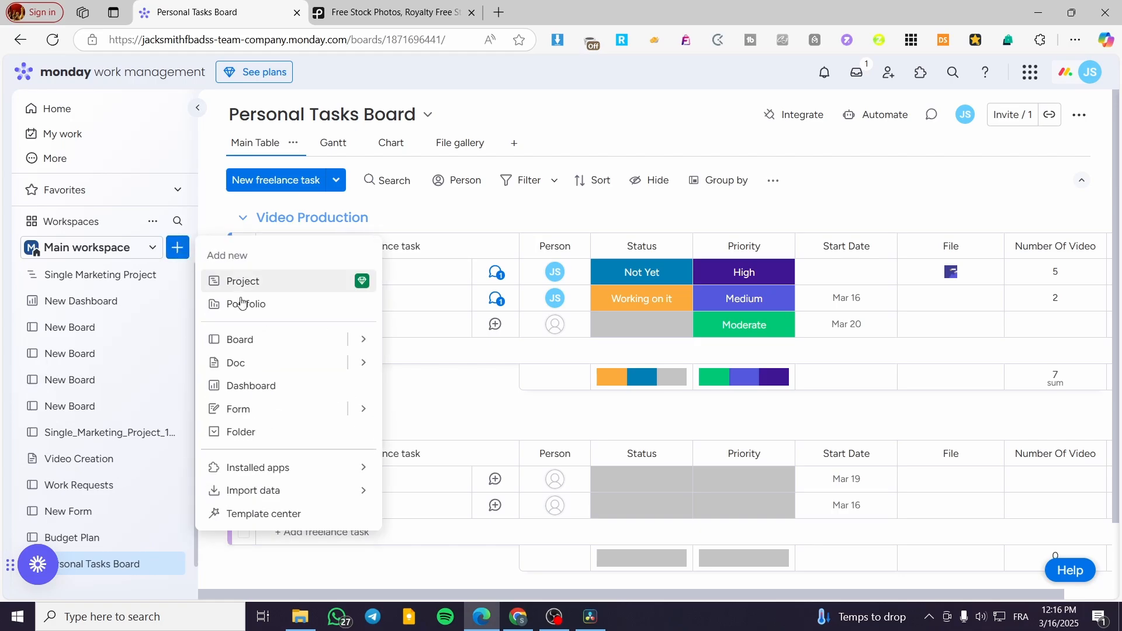
left_click(321, 366)
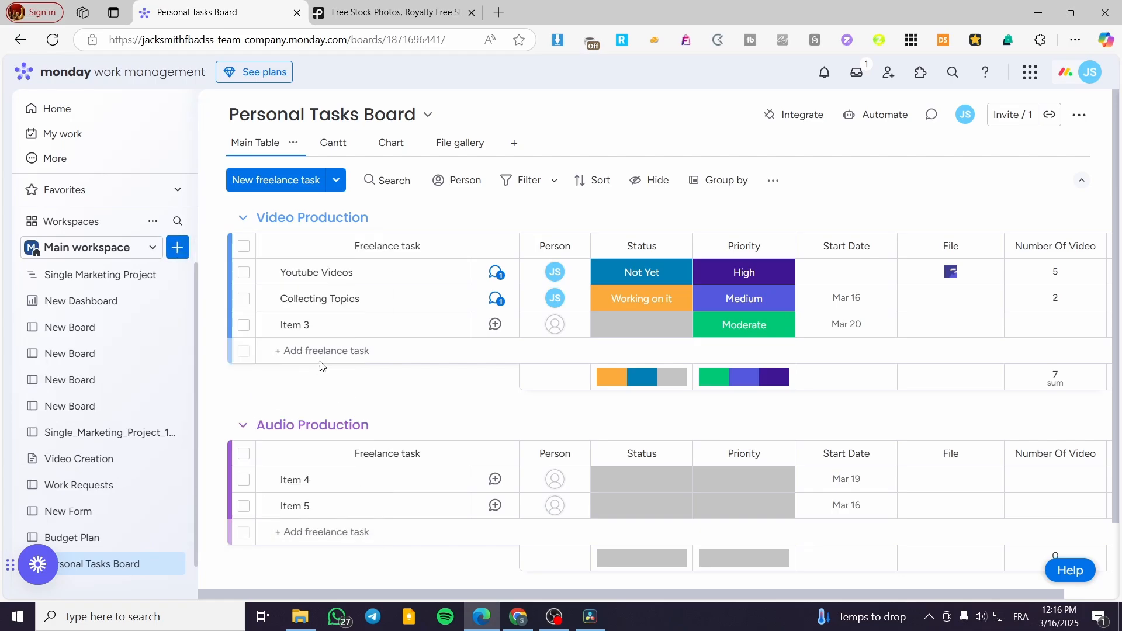
left_click(719, 221)
Open the Budget Plan board and bring up the template center for adding a new board
scroll(70, 518, "down", 1)
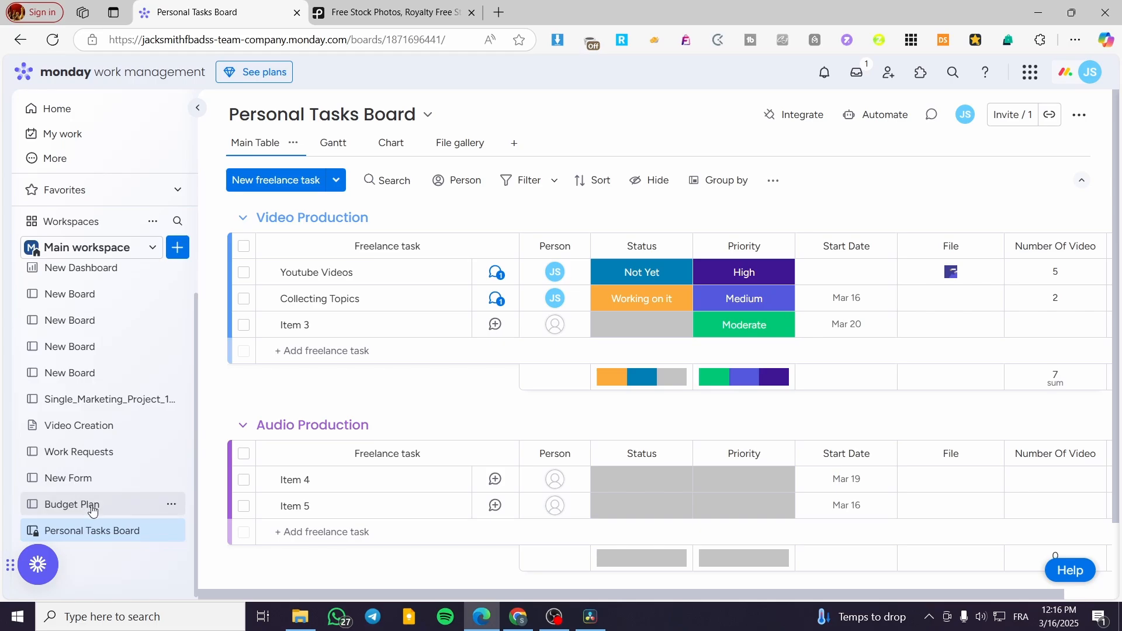
left_click(92, 510)
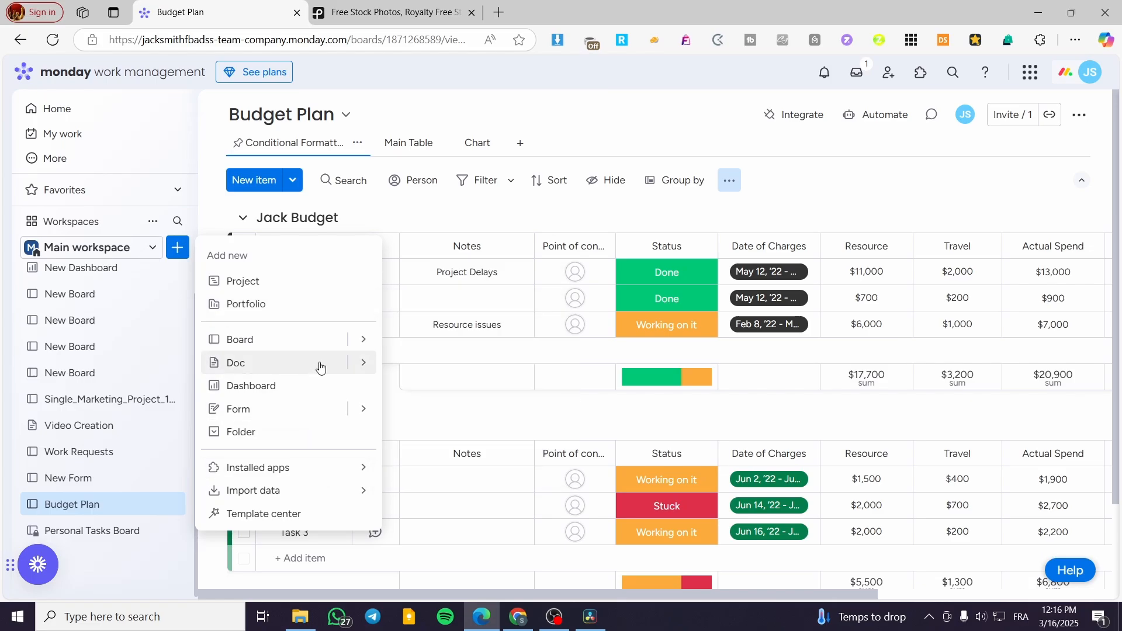
mouse_move(366, 341)
left_click(468, 369)
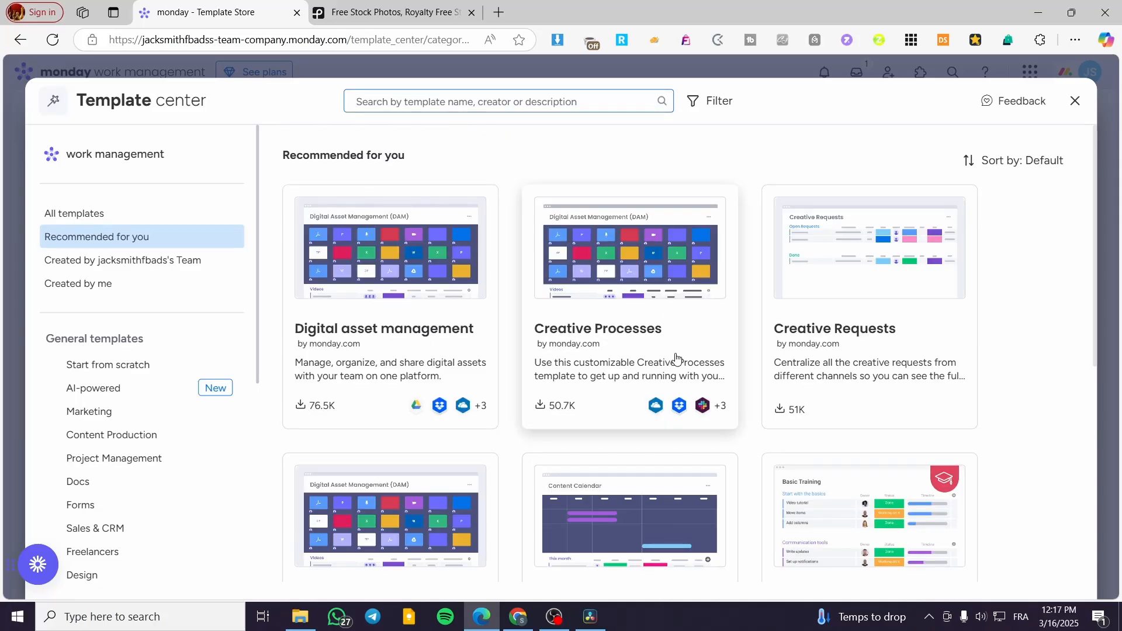
Look through the Freelancers category of general templates and close the template center
scroll(122, 402, "down", 3)
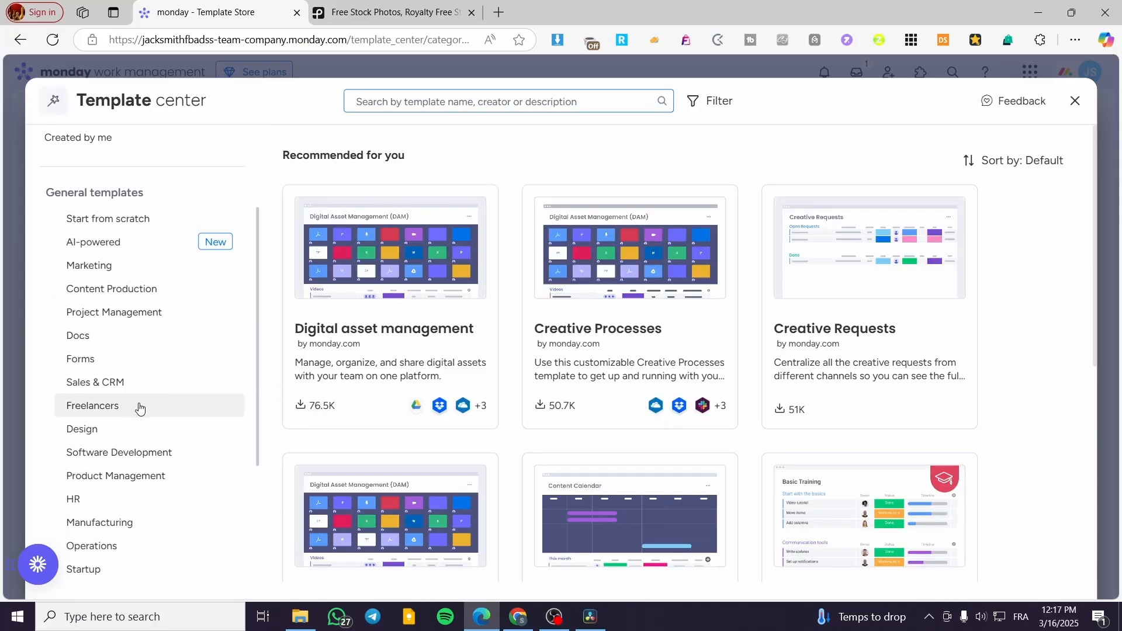
left_click(138, 406)
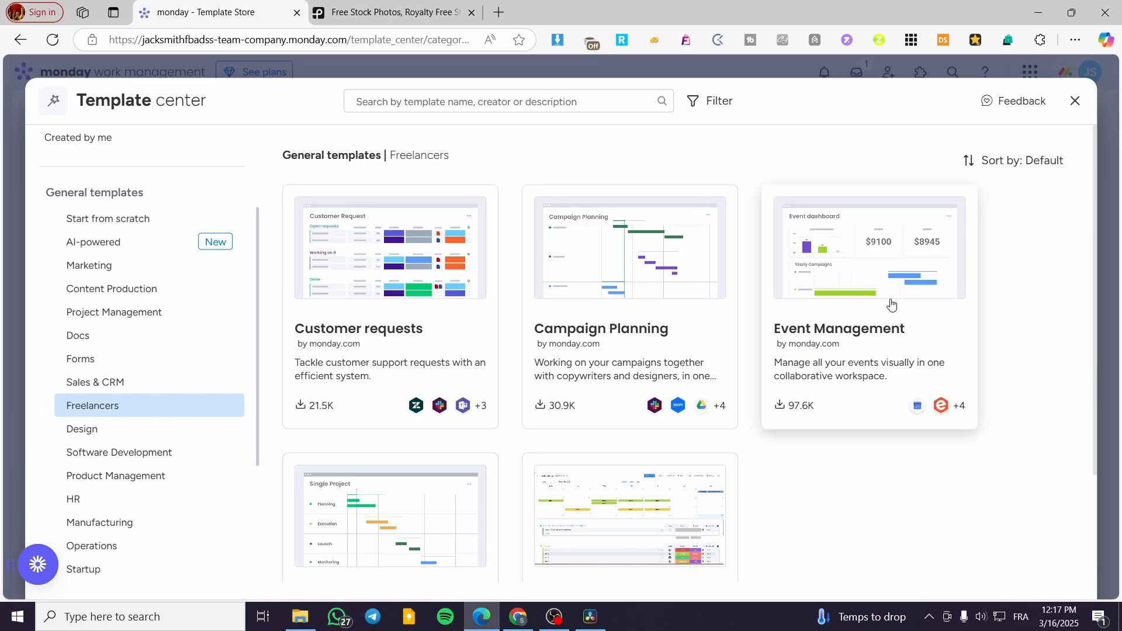
scroll(803, 369, "down", 2)
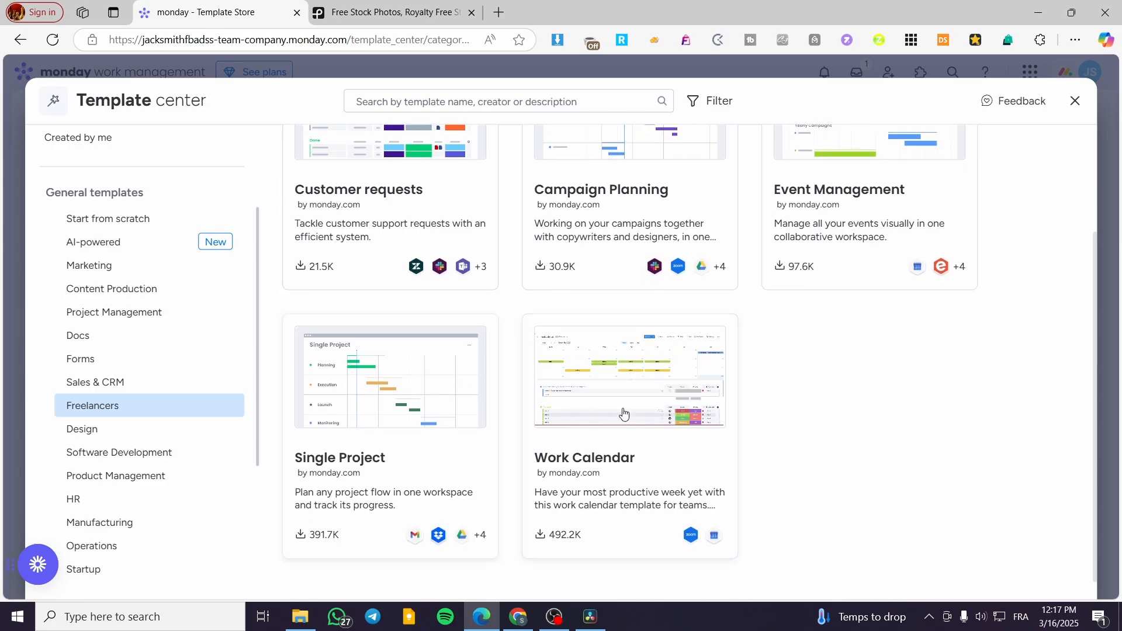
left_click(1075, 100)
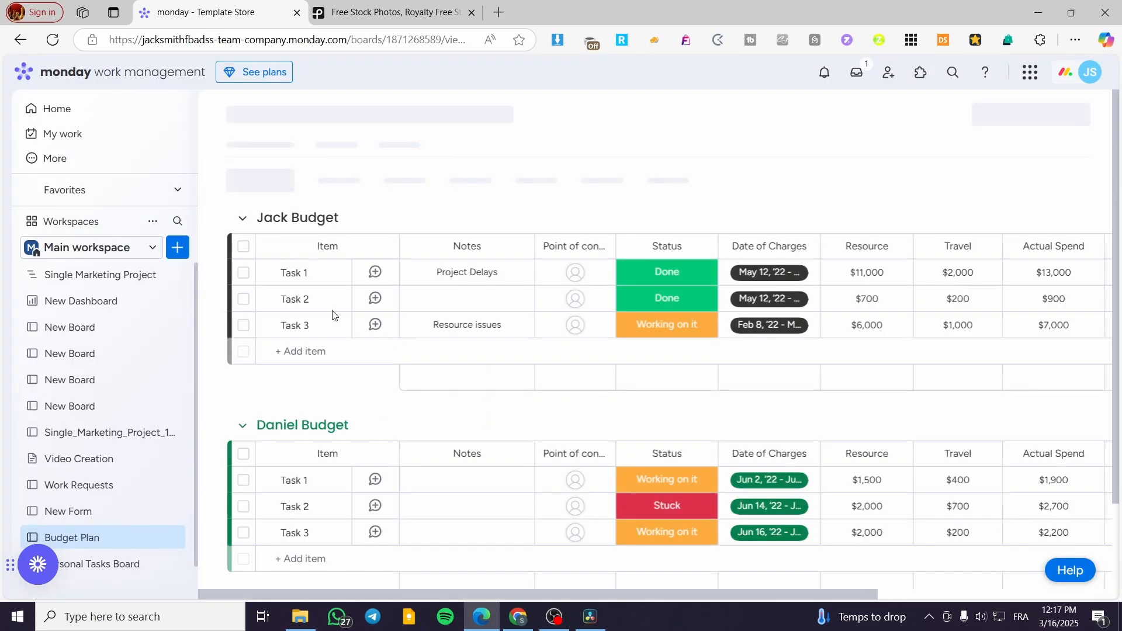